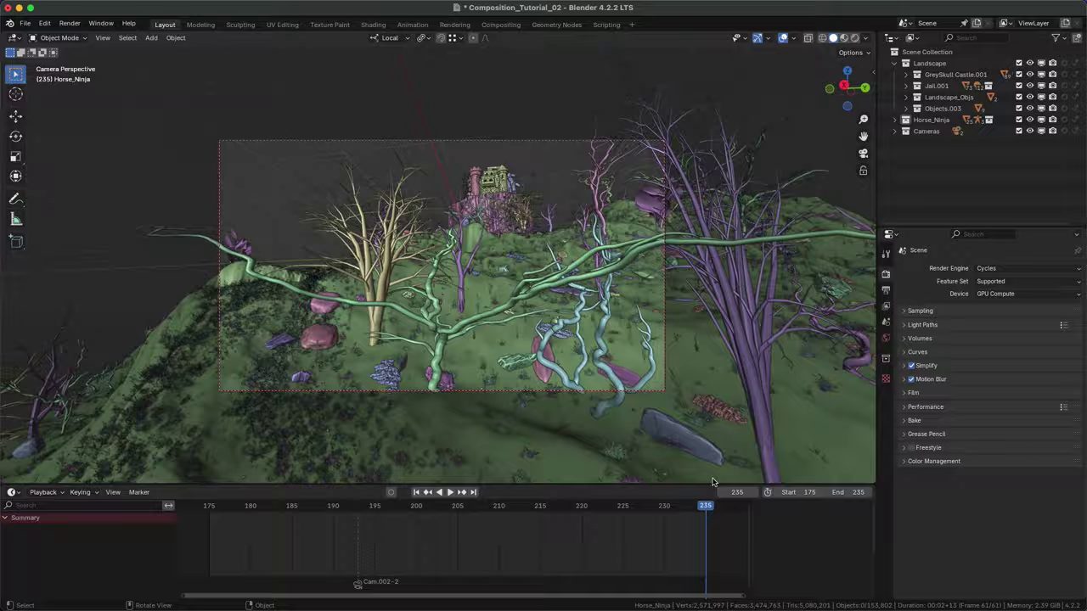
Scrub through the horse rider shot in the camera view and return to the end frame, 235
left_click_drag(706, 507, 478, 497)
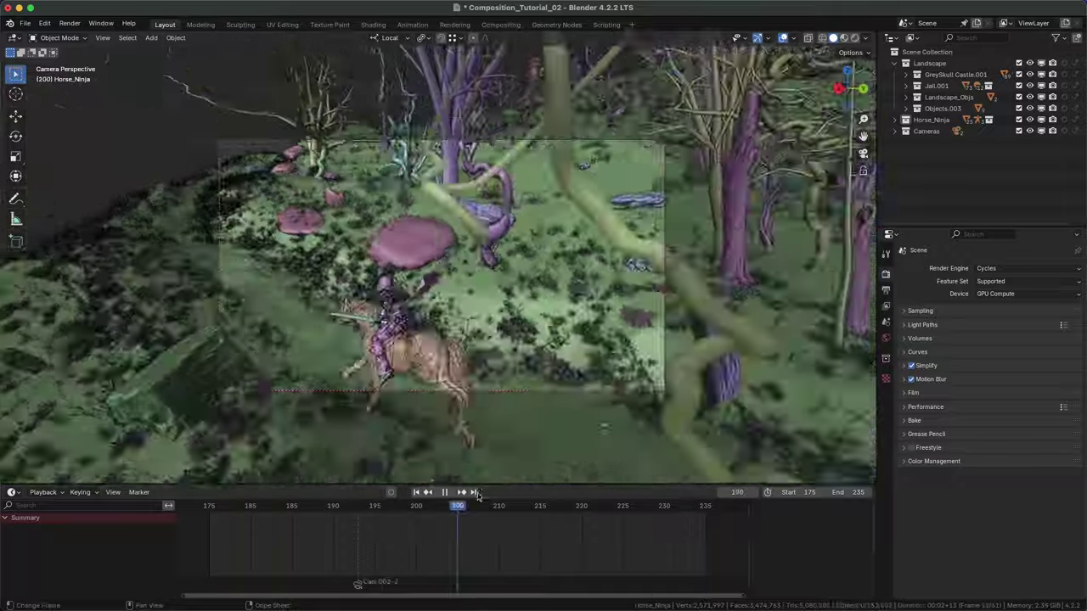
left_click(475, 492)
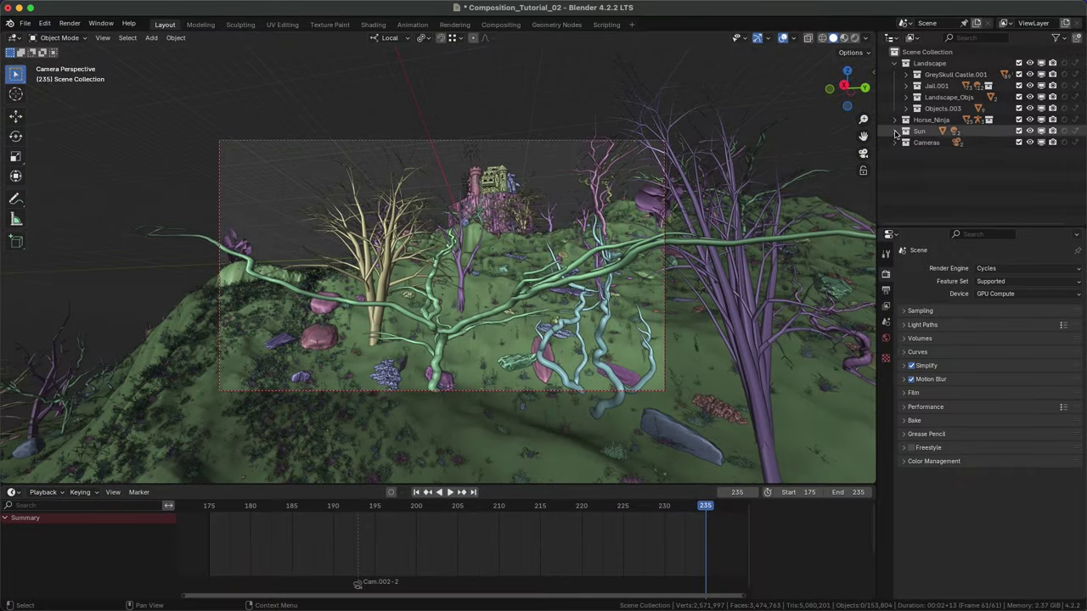
Bring the Clouds, Stars, Dust and Fog collections back into the scene
key("super+z")
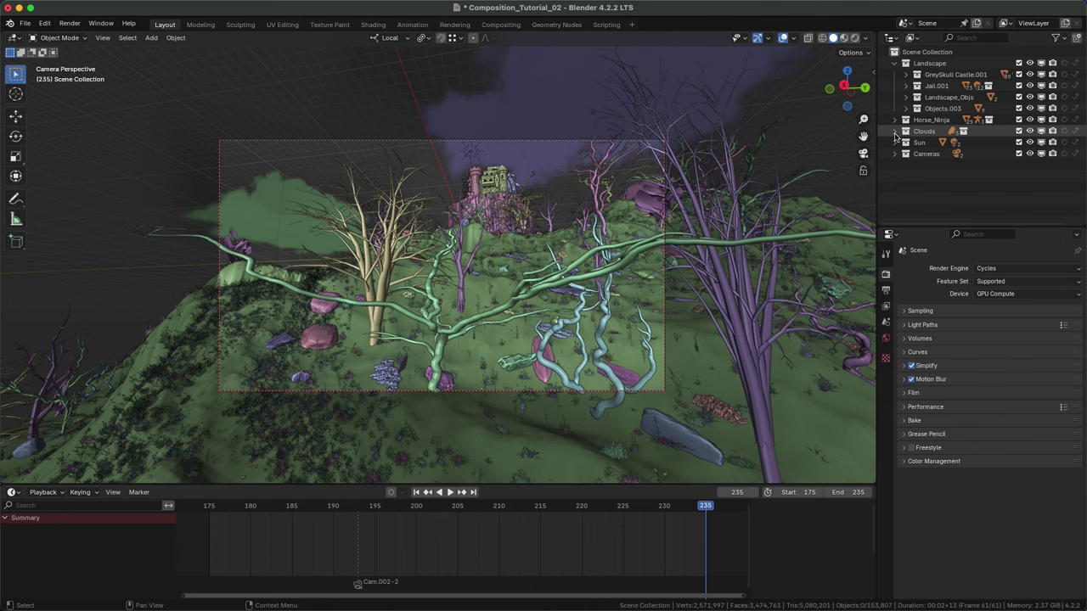
key("ctrl+z")
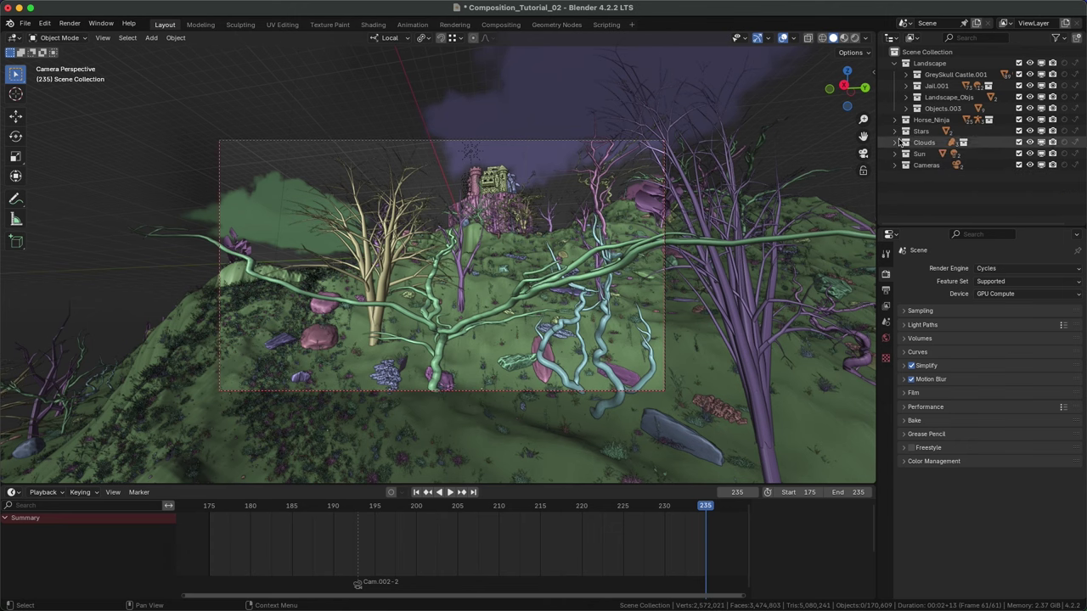
left_click(893, 132)
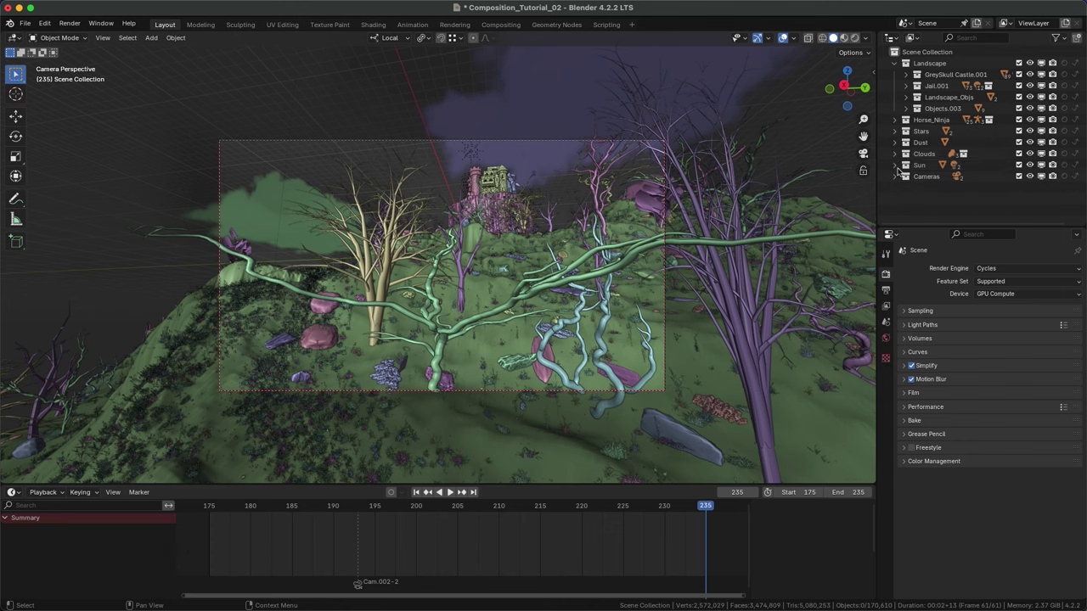
key("space")
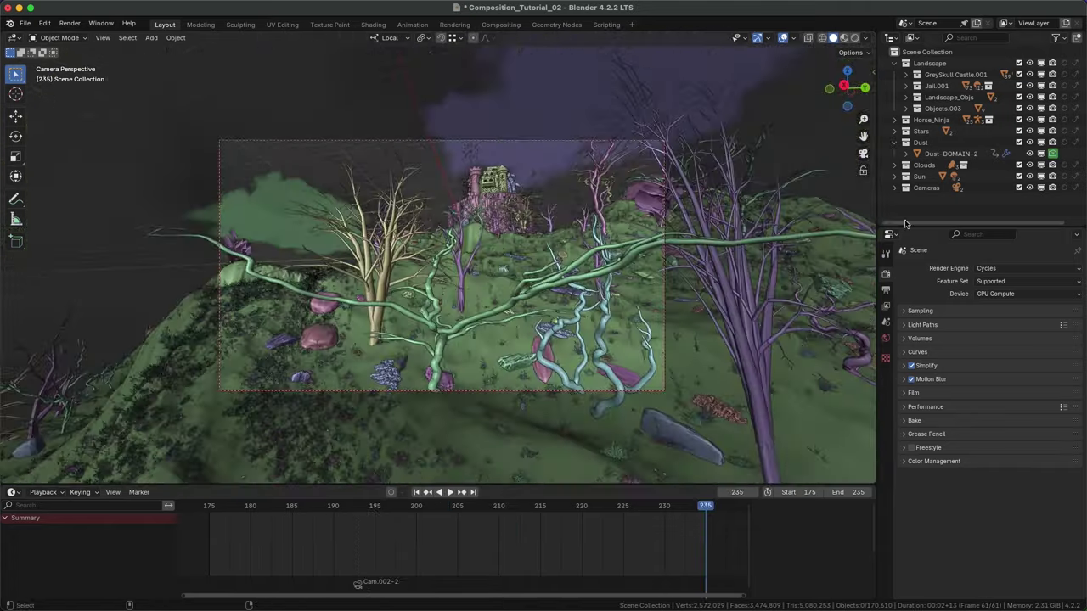
key("ctrl+z")
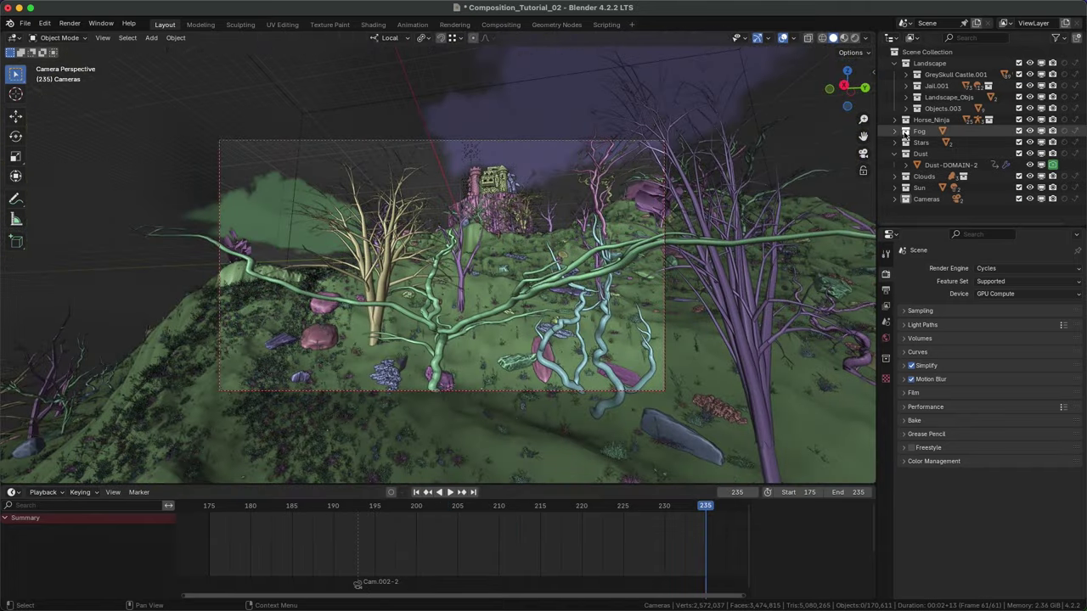
Check the object in the Fog collection, and collapse the Dust and Landscape collections
left_click(895, 131)
left_click(929, 143)
left_click(895, 132)
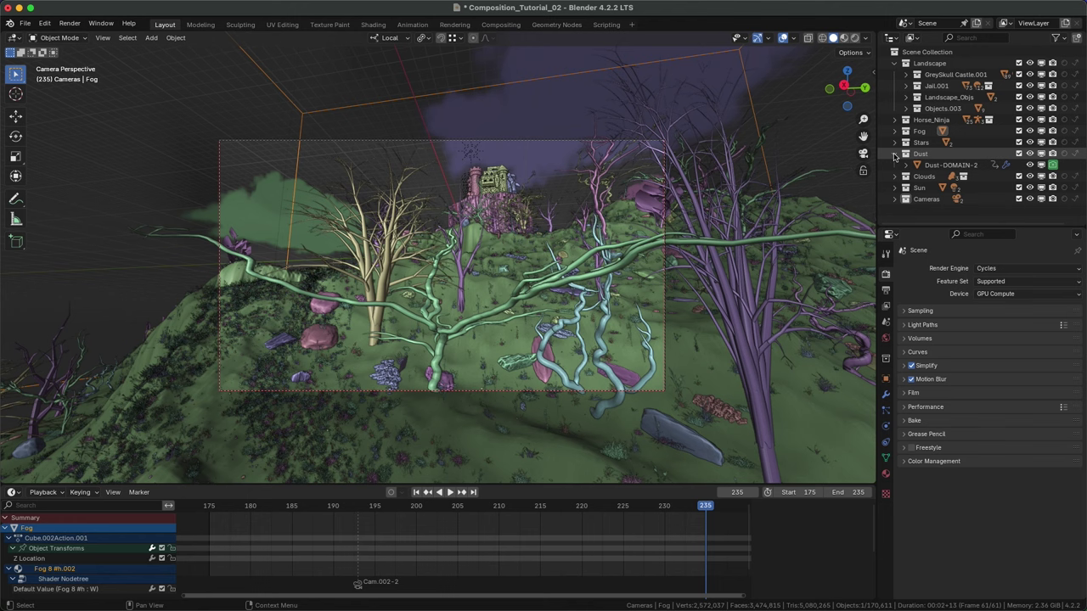
left_click(895, 154)
key("ctrl+z")
left_click(894, 63)
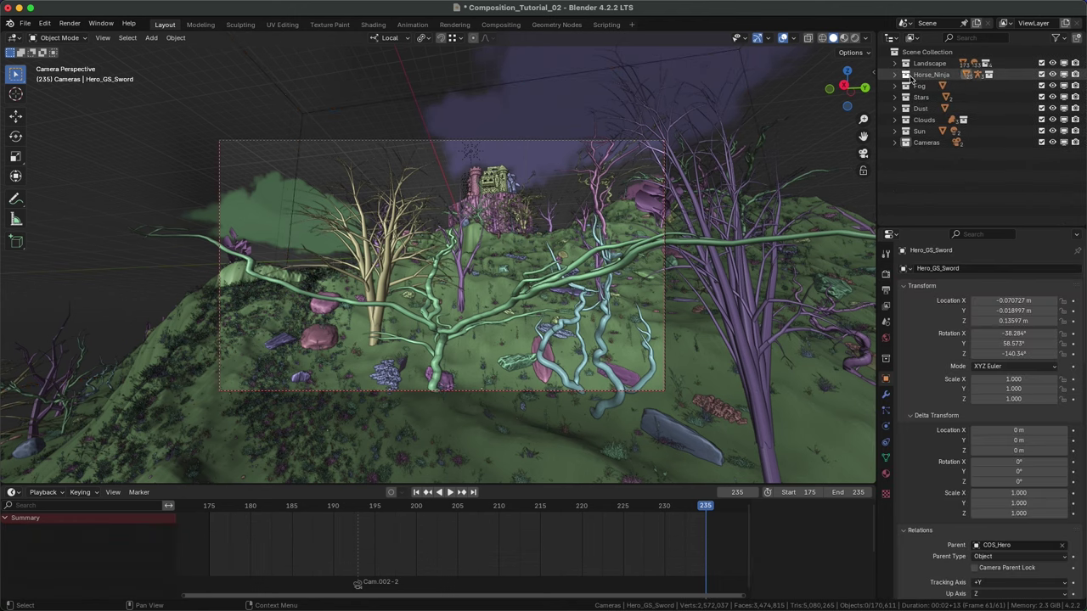
Show the Holdout and Indirect Only restriction toggles for the collections in the outliner
left_click(1058, 38)
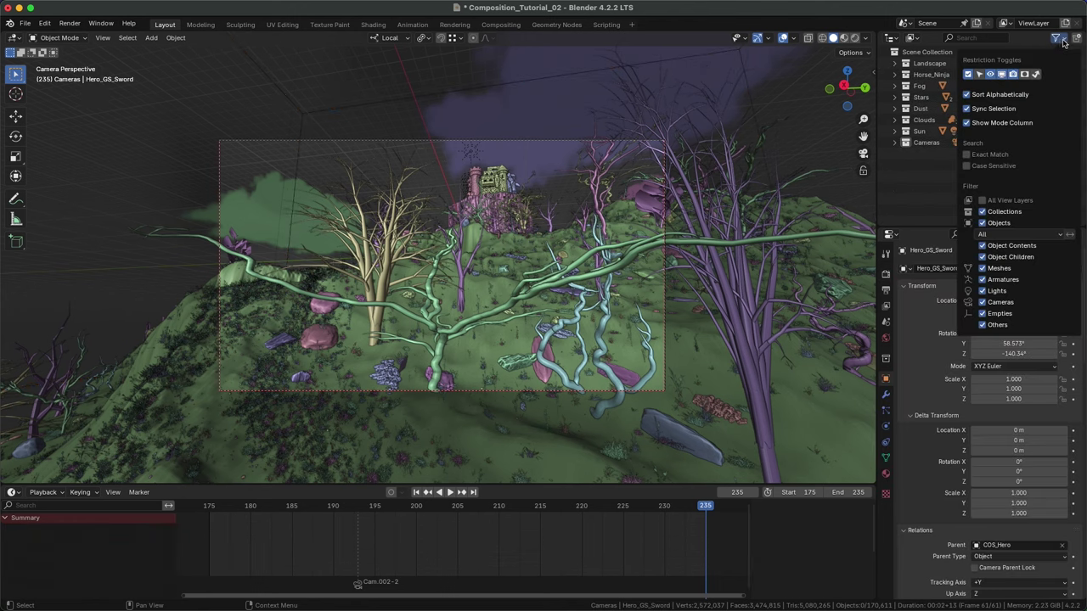
left_click(1036, 75)
left_click(1025, 74)
left_click(1064, 39)
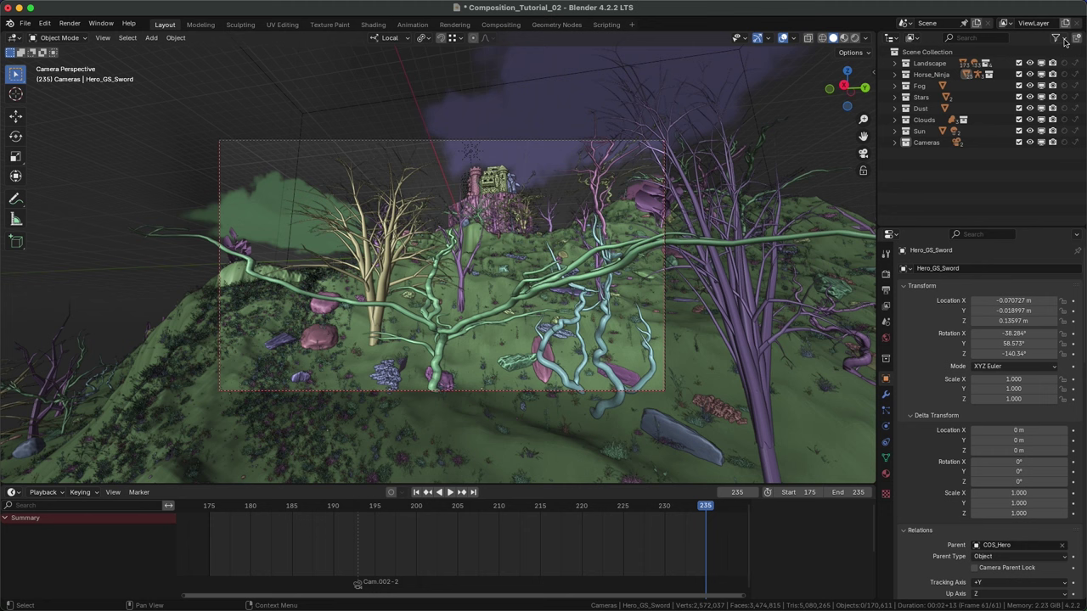
Expand the Landscape collection and look through the objects inside its Jail.001 subcollection
left_click(894, 63)
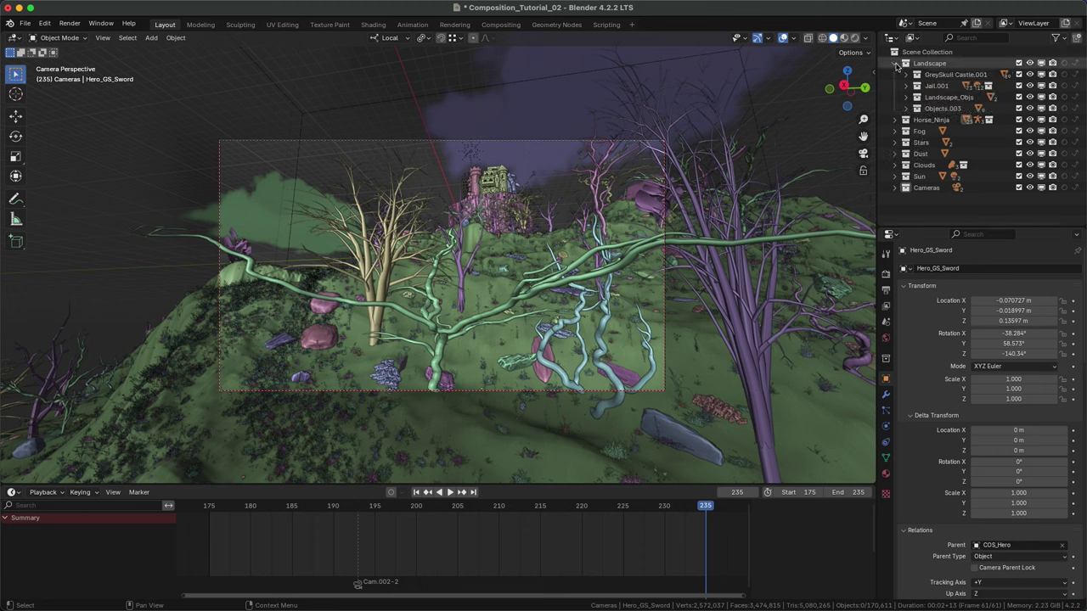
left_click(905, 86)
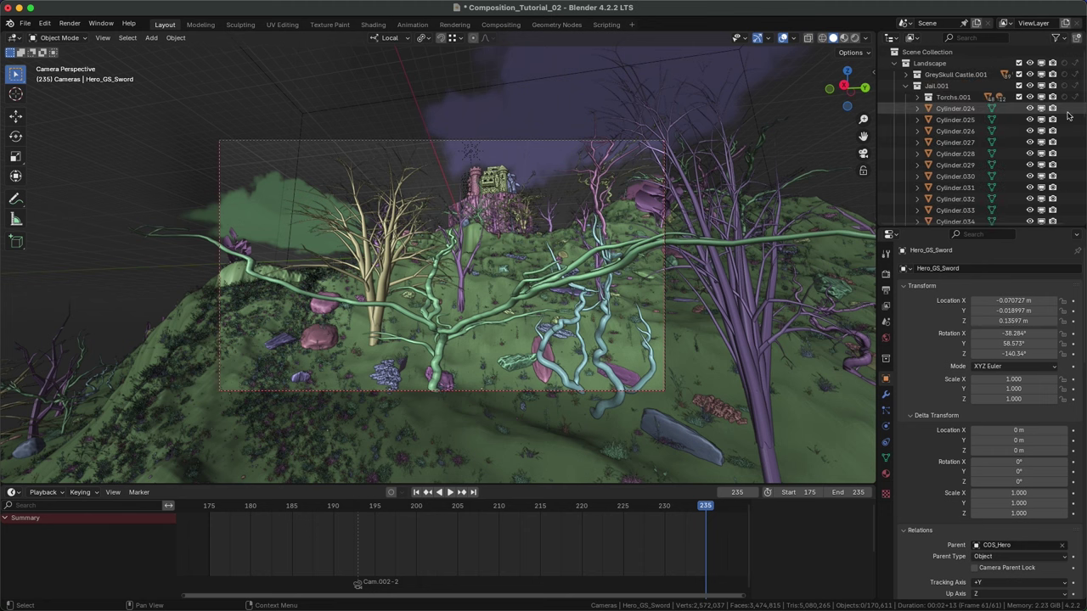
left_click(905, 86)
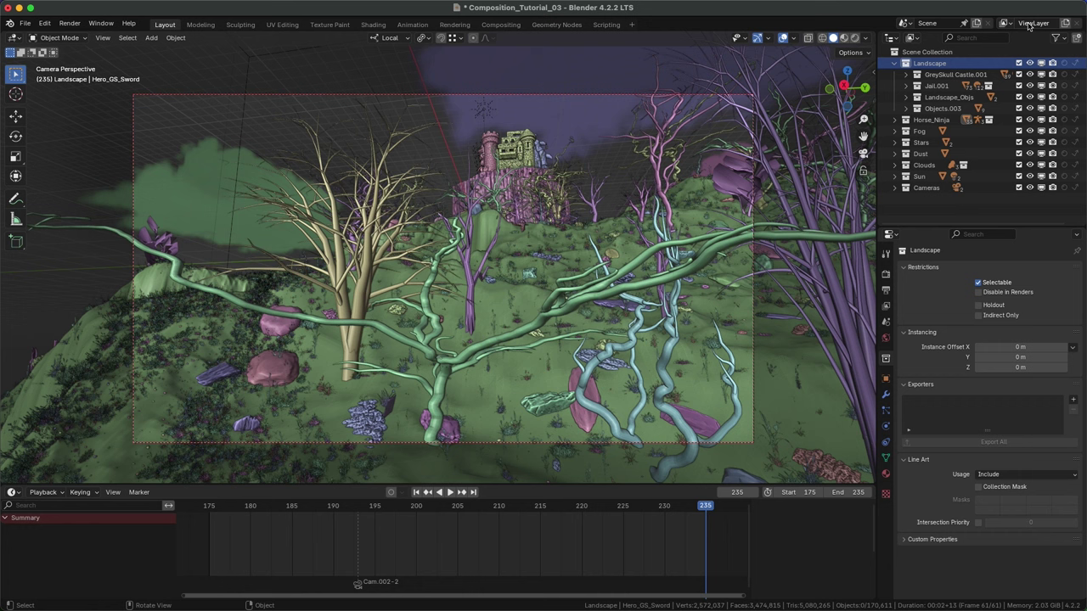
Add a view layer that copies the Enviroment layer's settings and name it Stars, matching the Stars collection
left_click(1065, 24)
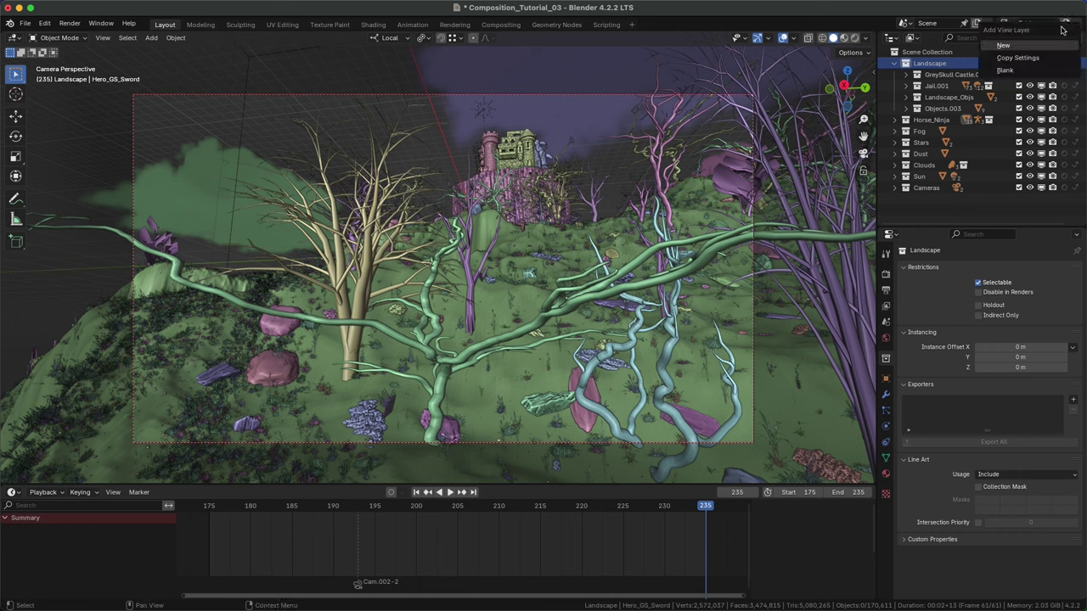
left_click(1019, 58)
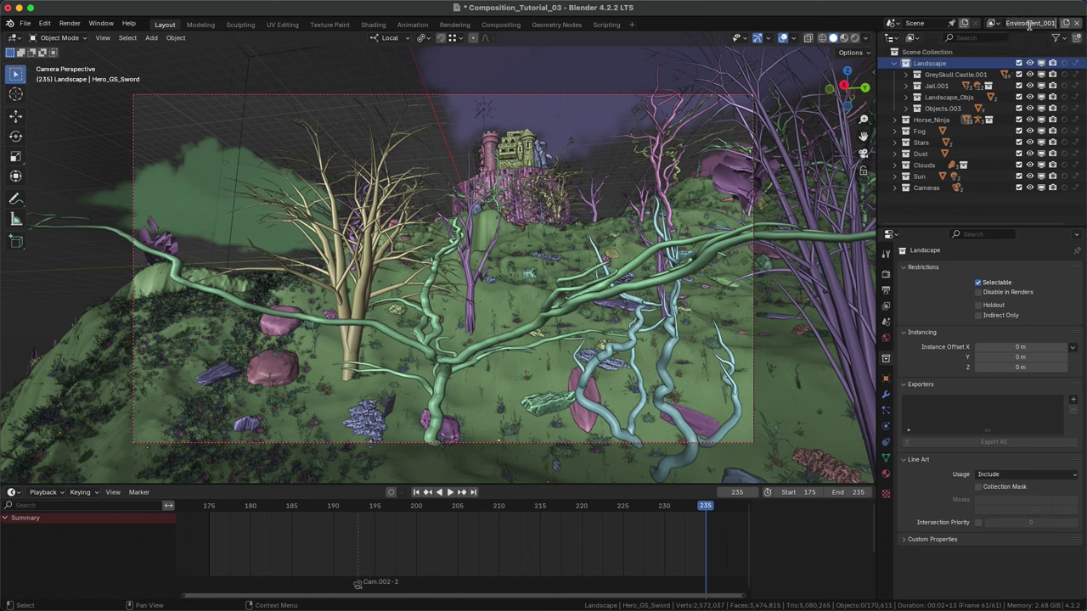
left_click(921, 143)
double_click(921, 143)
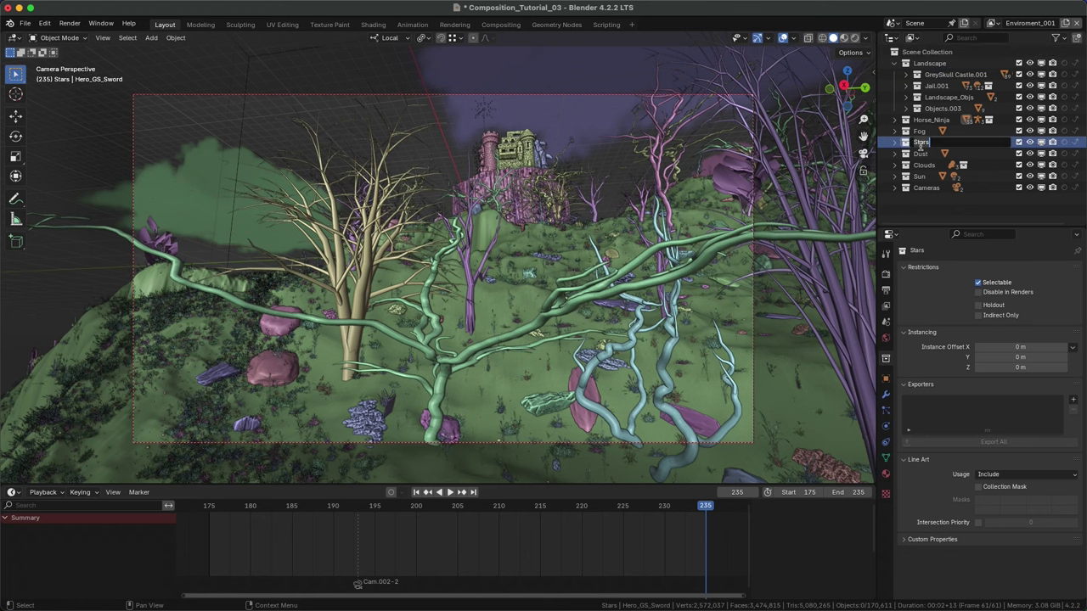
left_click(1030, 23)
key("ctrl+v")
key("Return")
In the Enviroment view layer, exclude the Landscape, Horse_Ninja, Fog, Stars, Dust and Clouds collections, keeping only Sun and Cameras
left_click(1008, 24)
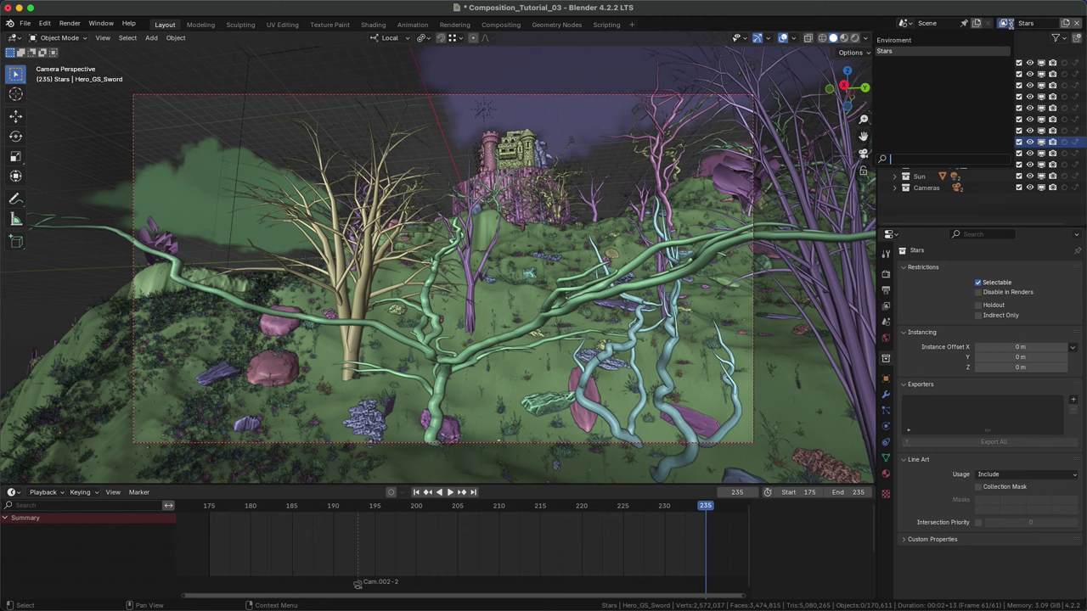
left_click(1001, 40)
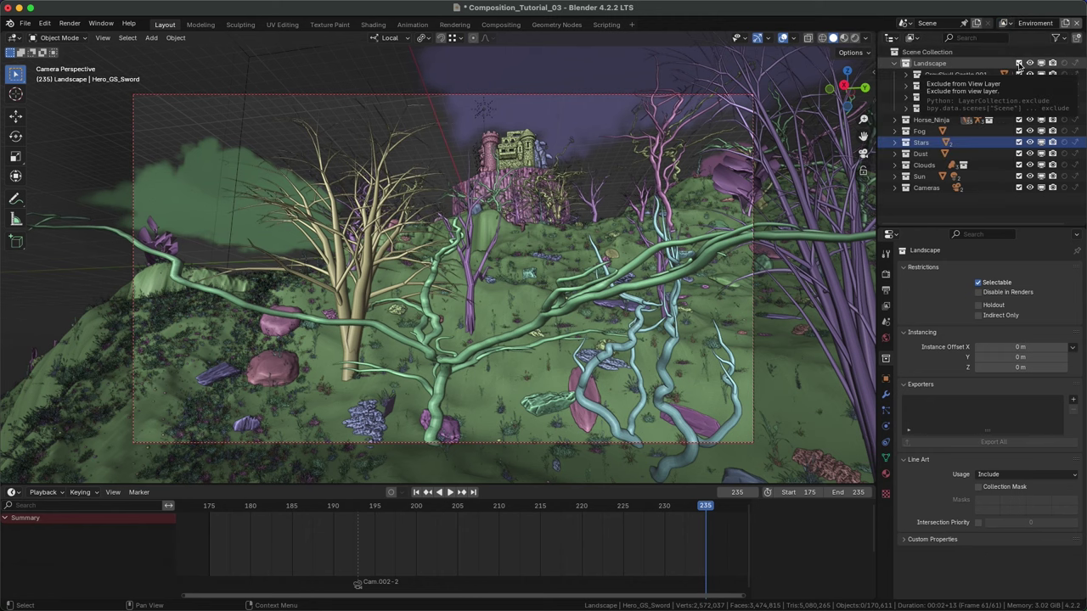
left_click(1019, 64)
left_click(1019, 120)
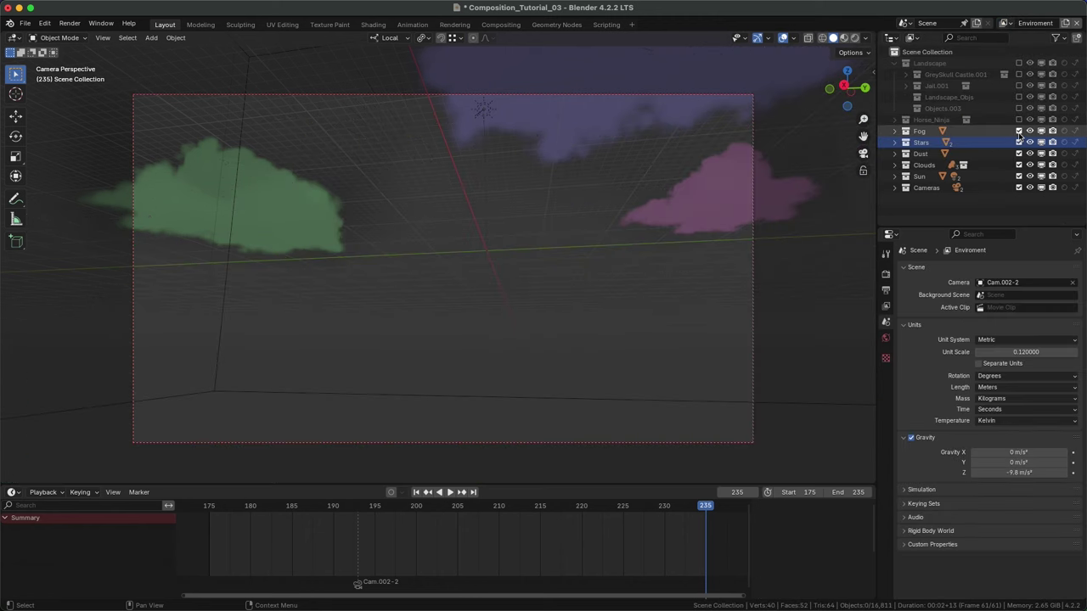
left_click(1019, 142)
left_click(1019, 153)
left_click(1019, 164)
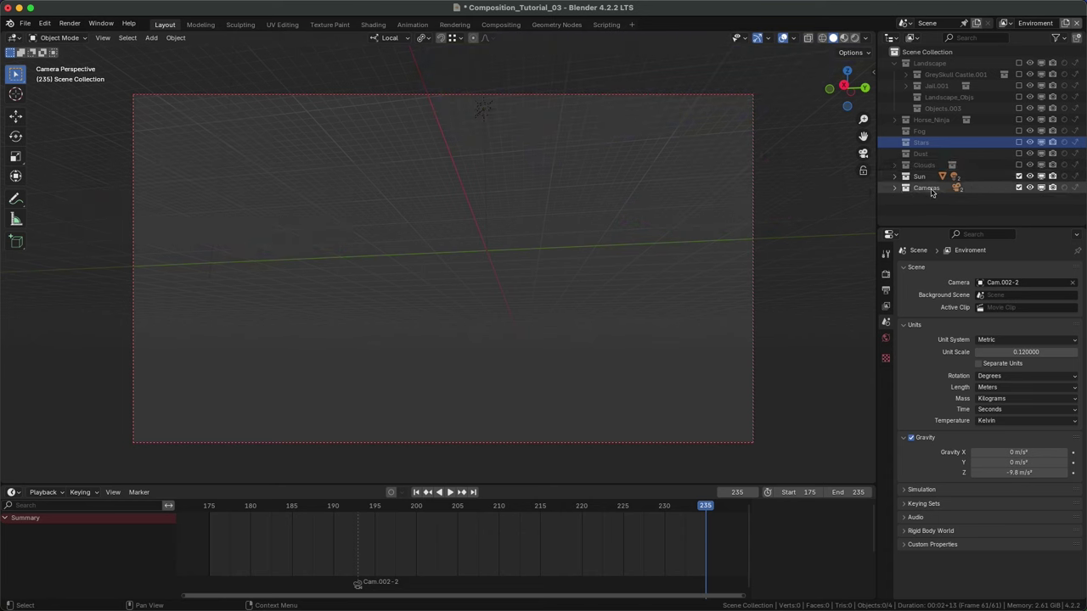
Enable the Environment light pass for the Enviroment view layer
left_click(886, 306)
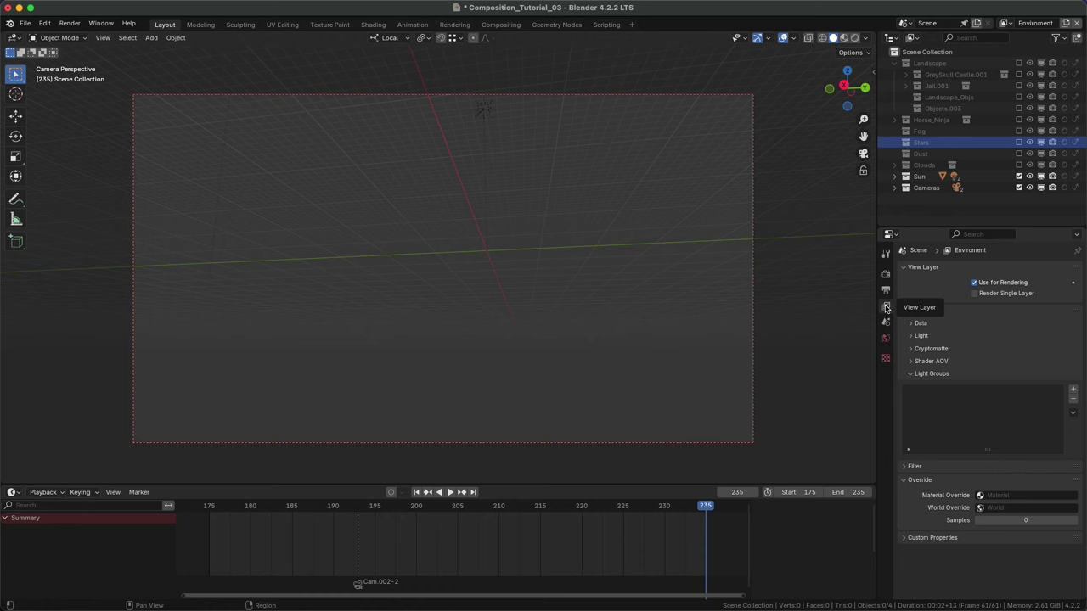
left_click(919, 323)
left_click(917, 473)
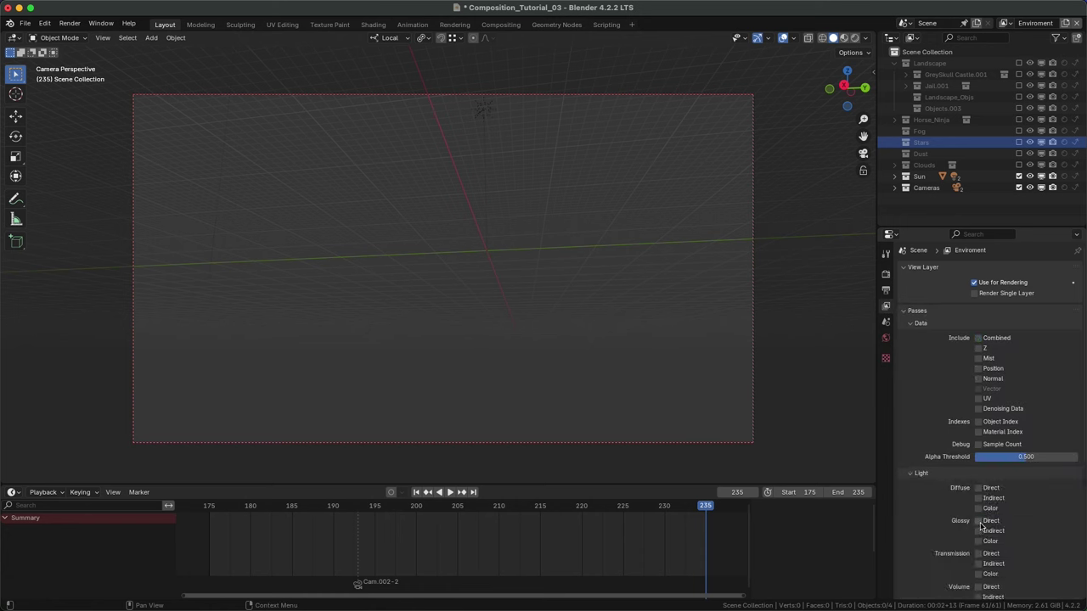
scroll(981, 525, "down", 5)
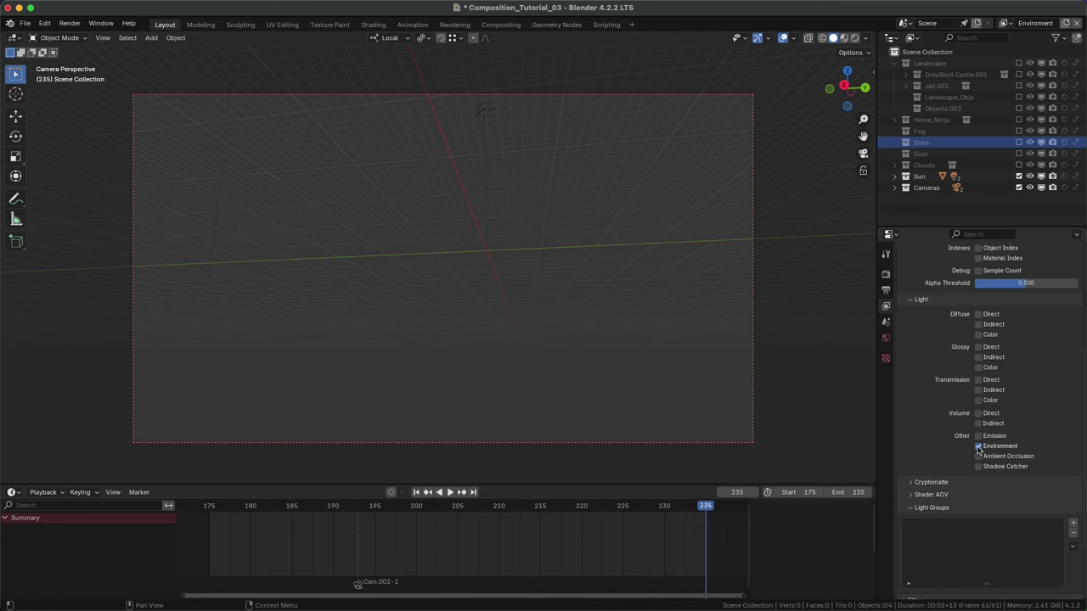
In the Stars view layer, include the Clouds_Background subcollection and leave the parent Clouds collection excluded
left_click(1005, 24)
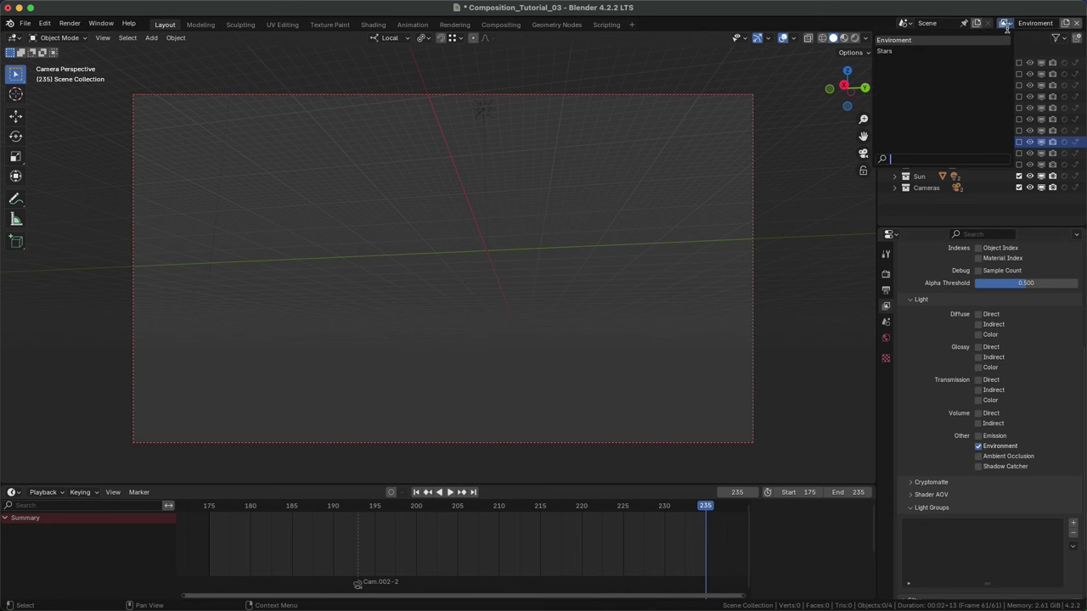
left_click(993, 52)
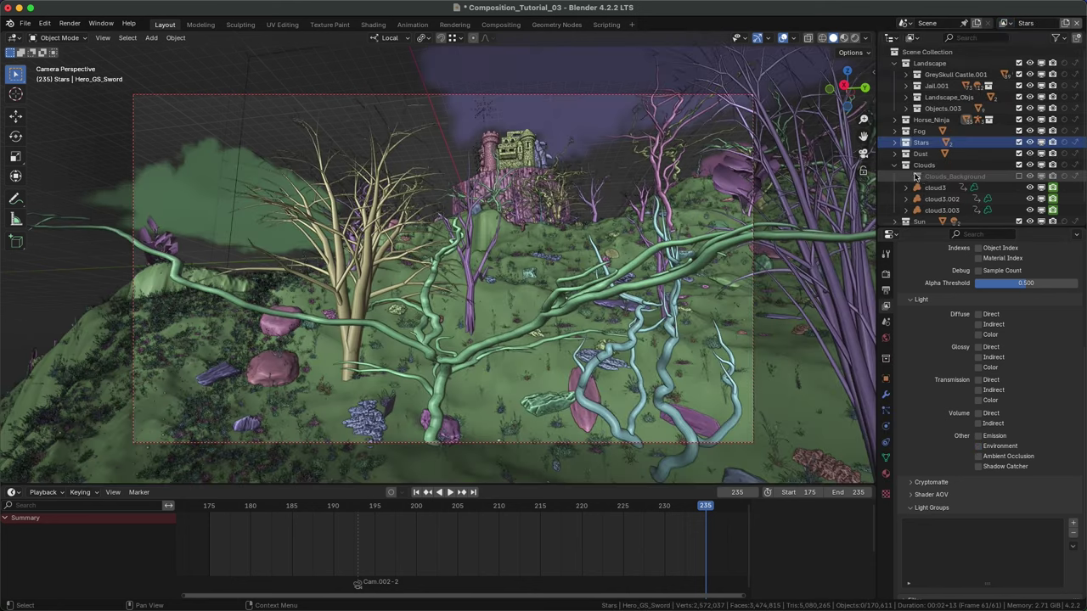
left_click(1019, 175)
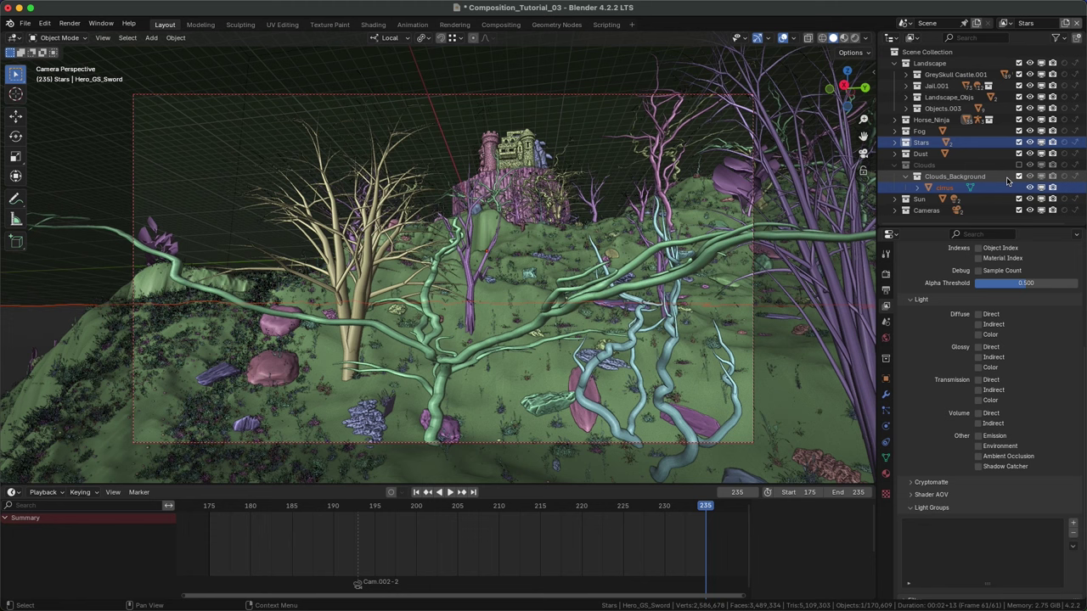
Add another view layer that copies the Stars layer's settings and name it Clouds_Background
left_click(949, 176)
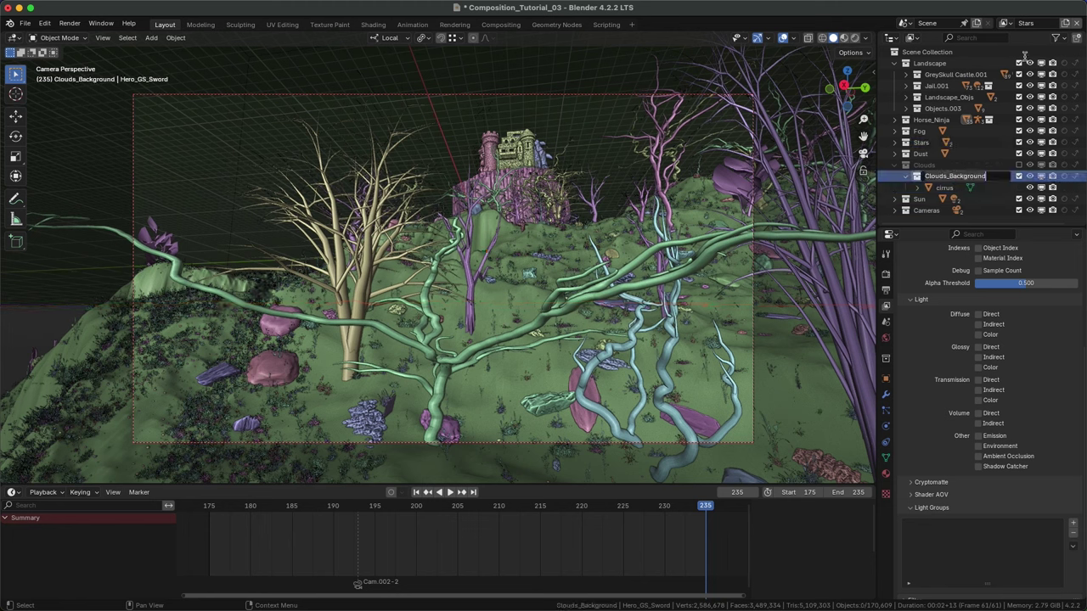
left_click(1065, 24)
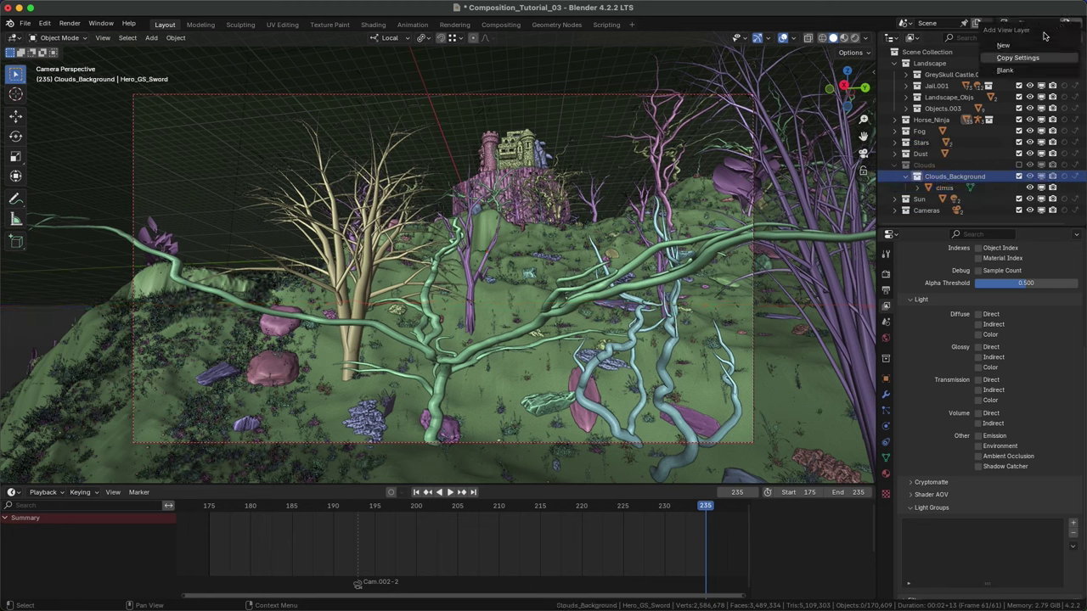
left_click(1023, 57)
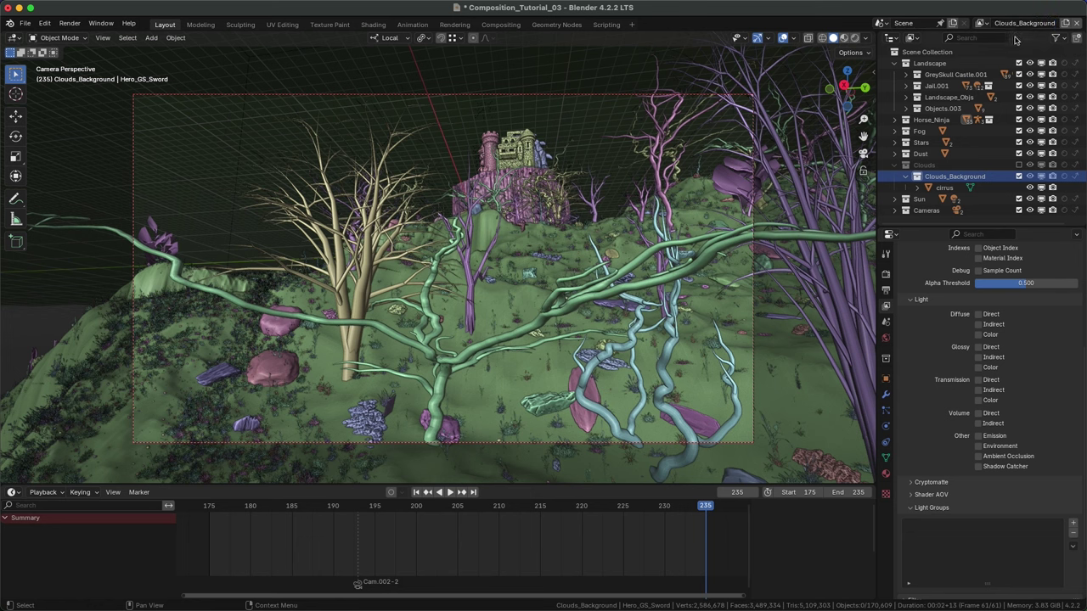
In the Stars view layer, exclude the Landscape, Horse_Ninja, Fog, Dust and Clouds_Background collections, keeping Stars, Sun and Cameras
left_click(988, 25)
left_click(974, 52)
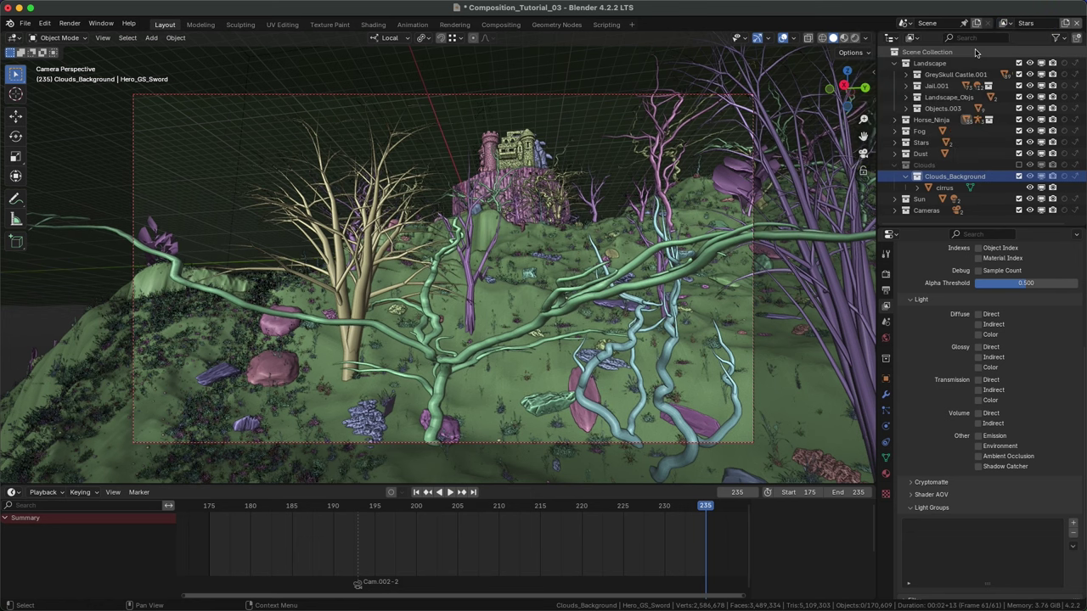
left_click(1019, 63)
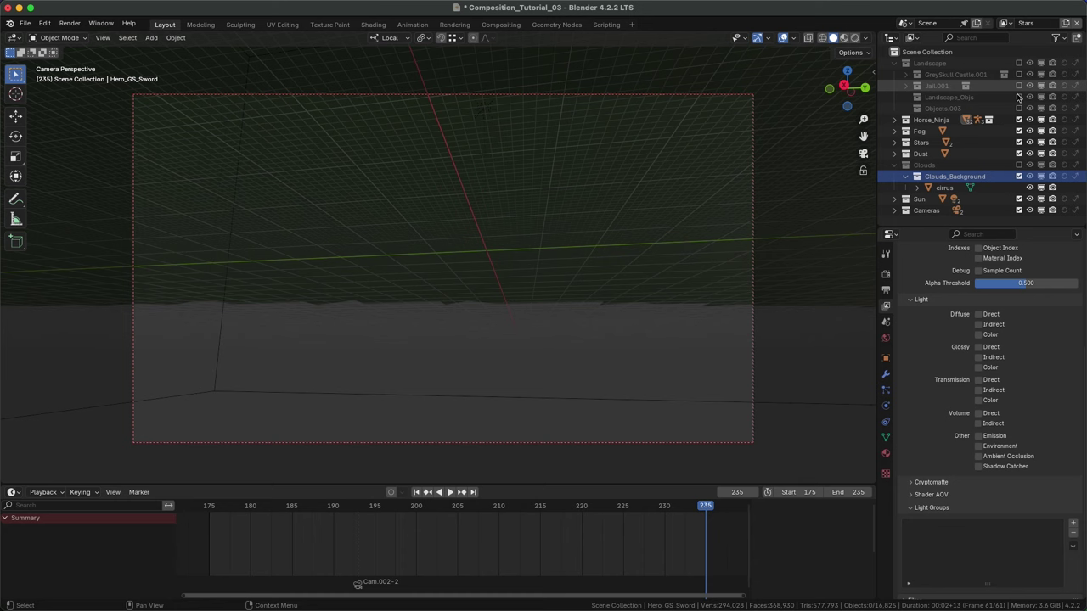
left_click(1019, 120)
left_click(1019, 131)
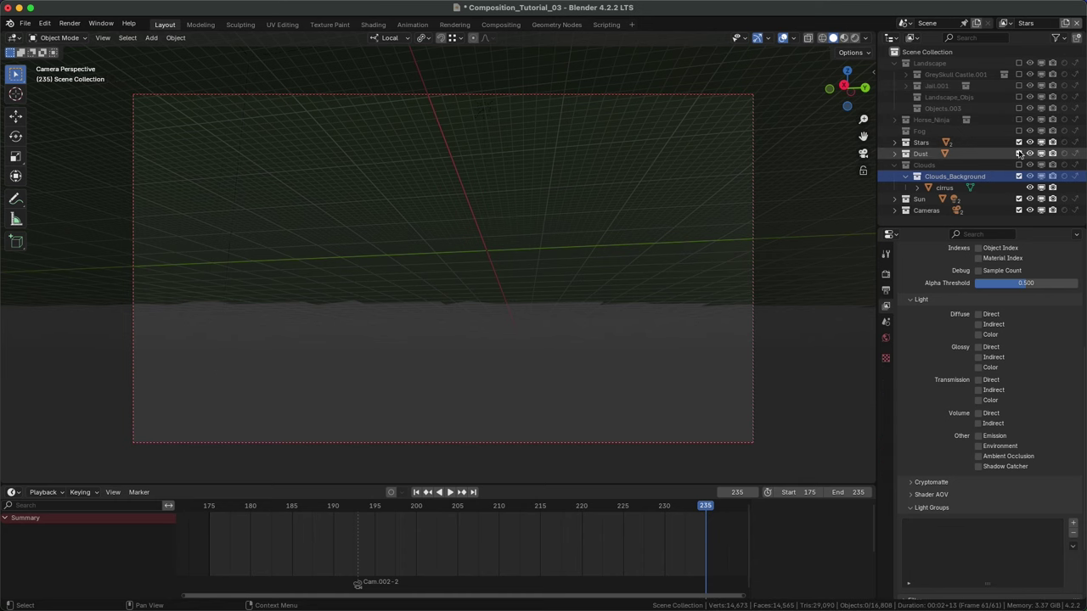
left_click(1019, 175)
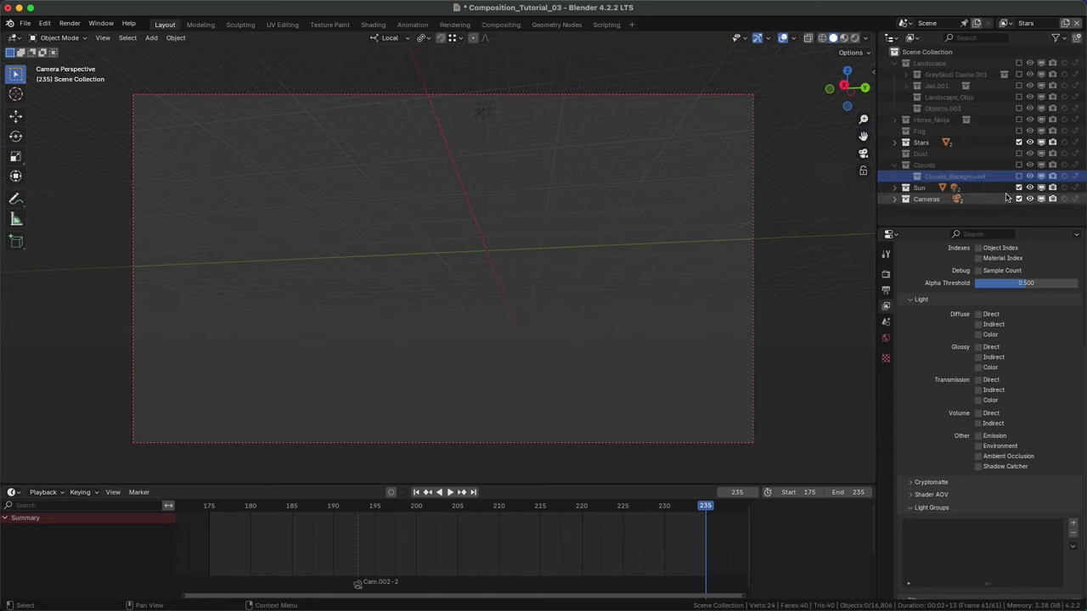
Add a view layer that copies the Clouds_Background layer's settings and name it Clouds
left_click(1006, 23)
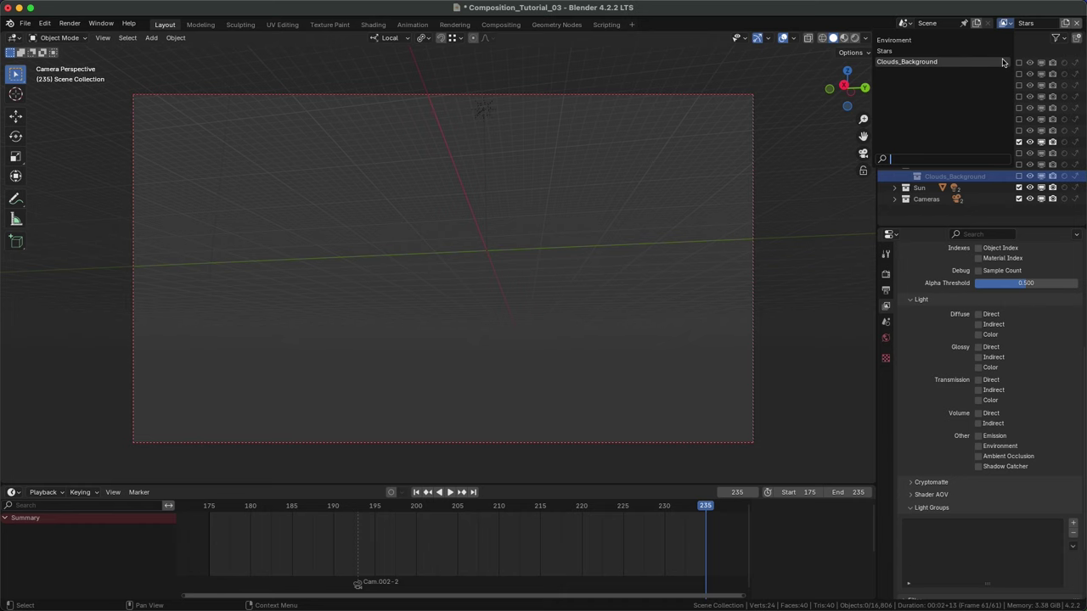
left_click(1005, 61)
left_click(1065, 23)
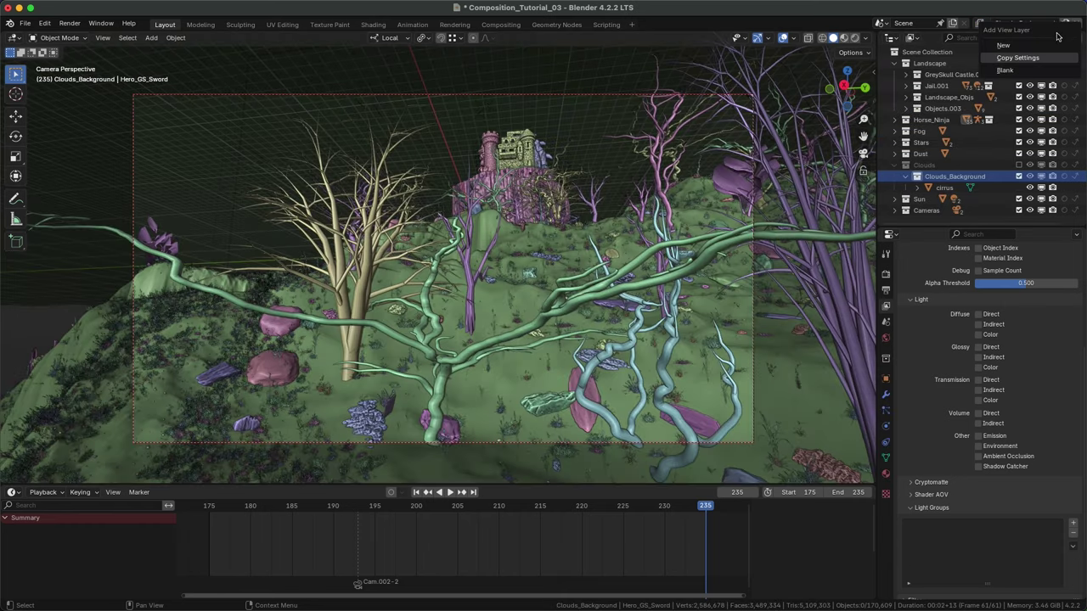
left_click(1017, 57)
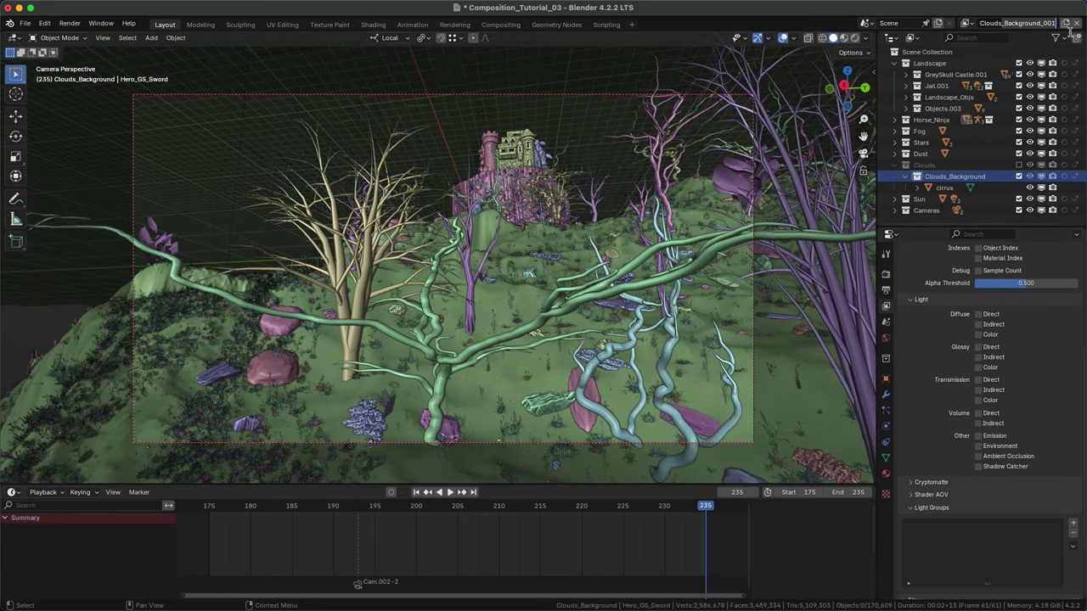
In the Clouds_Background view layer, exclude the Landscape, Horse_Ninja, Fog, Stars and Dust collections
left_click(1006, 23)
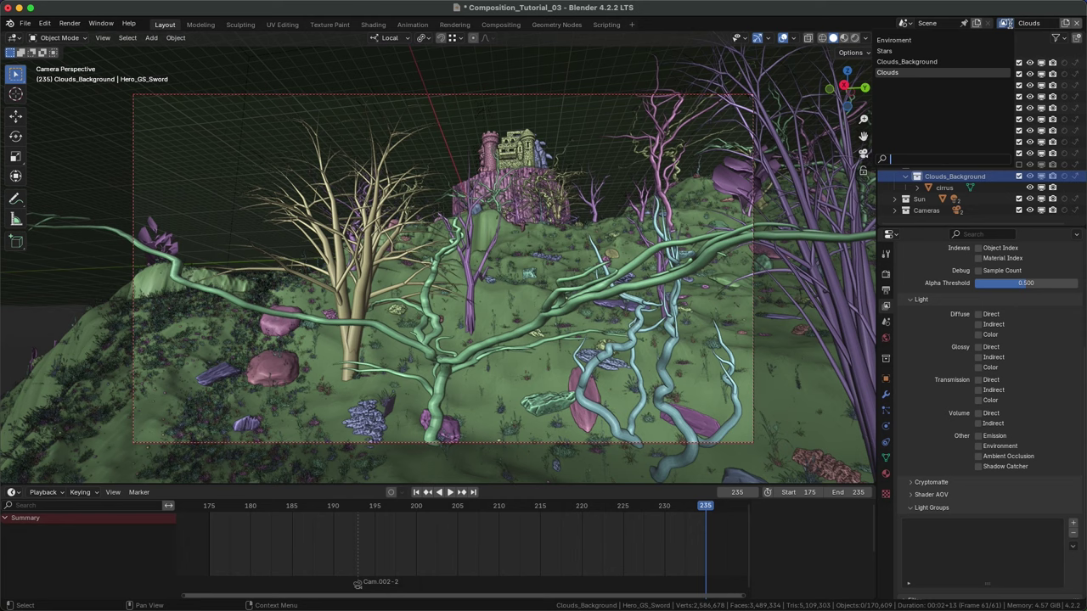
left_click(1000, 62)
left_click(1019, 63)
left_click(1019, 119)
left_click(1019, 131)
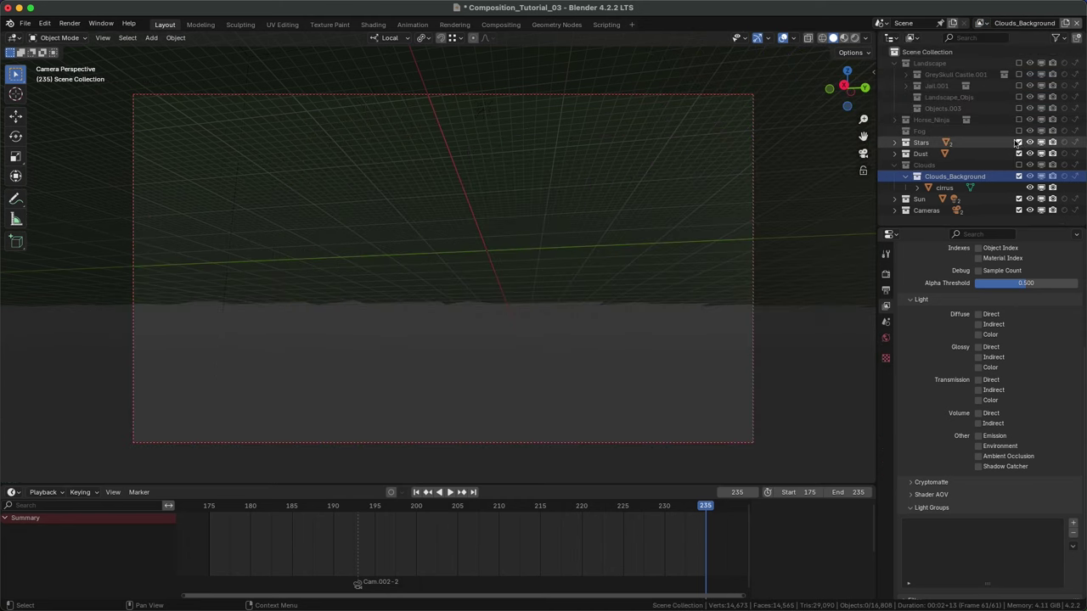
left_click(1019, 142)
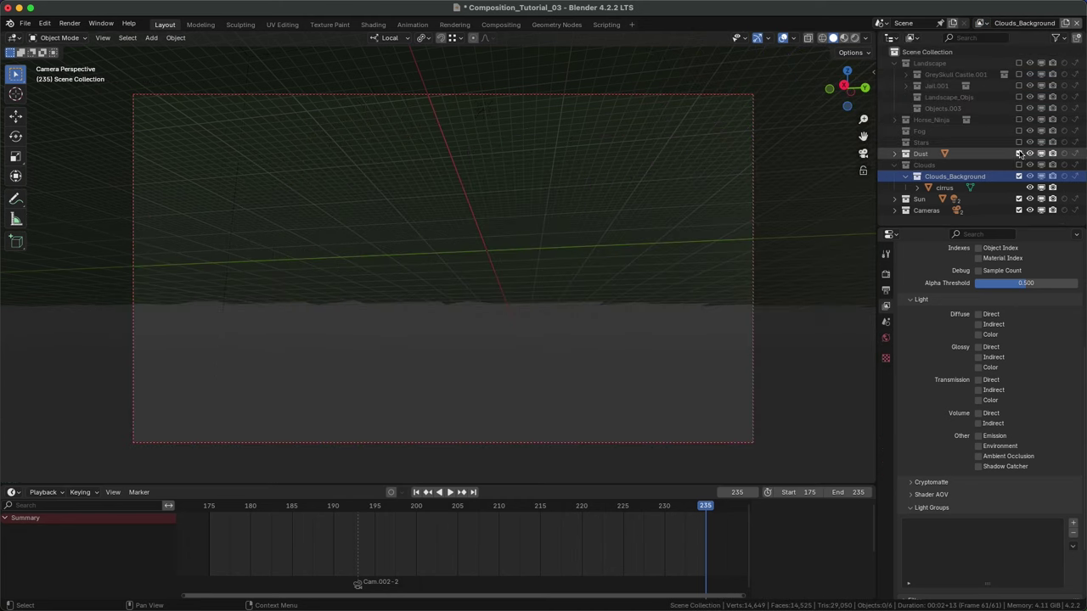
Enable the Denoising Data pass for the Stars and Clouds_Background view layers
left_click(1006, 23)
left_click(965, 75)
left_click(1006, 23)
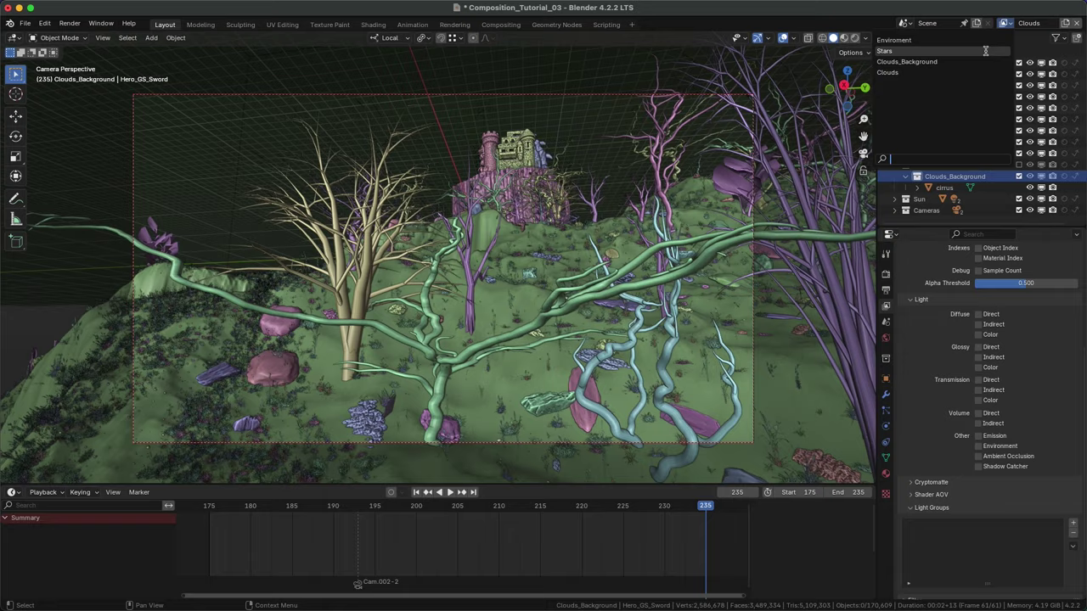
left_click(977, 51)
scroll(943, 260, "up", 5)
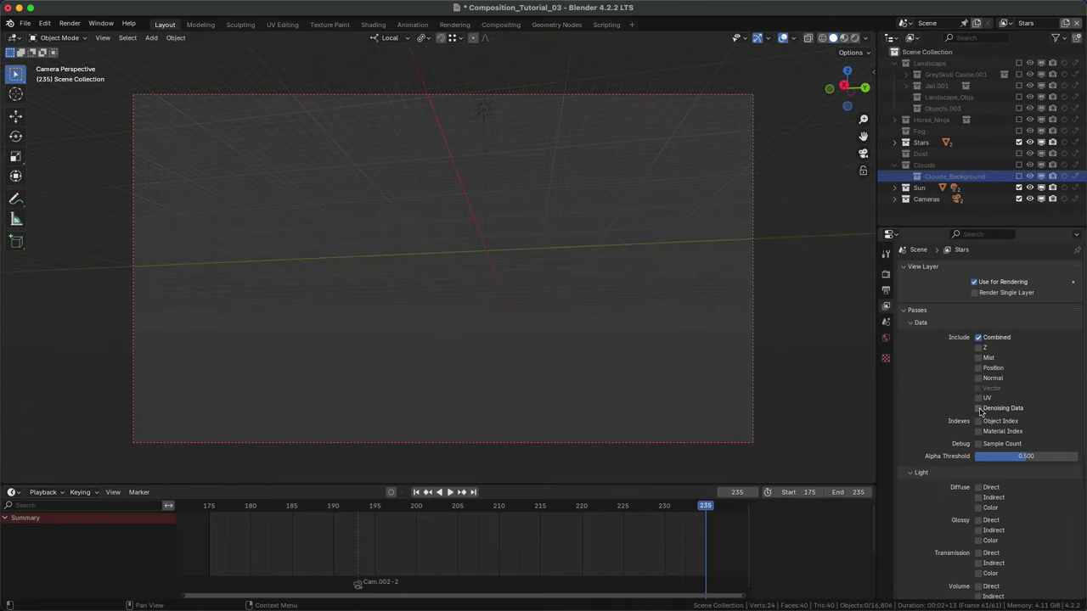
left_click(1006, 23)
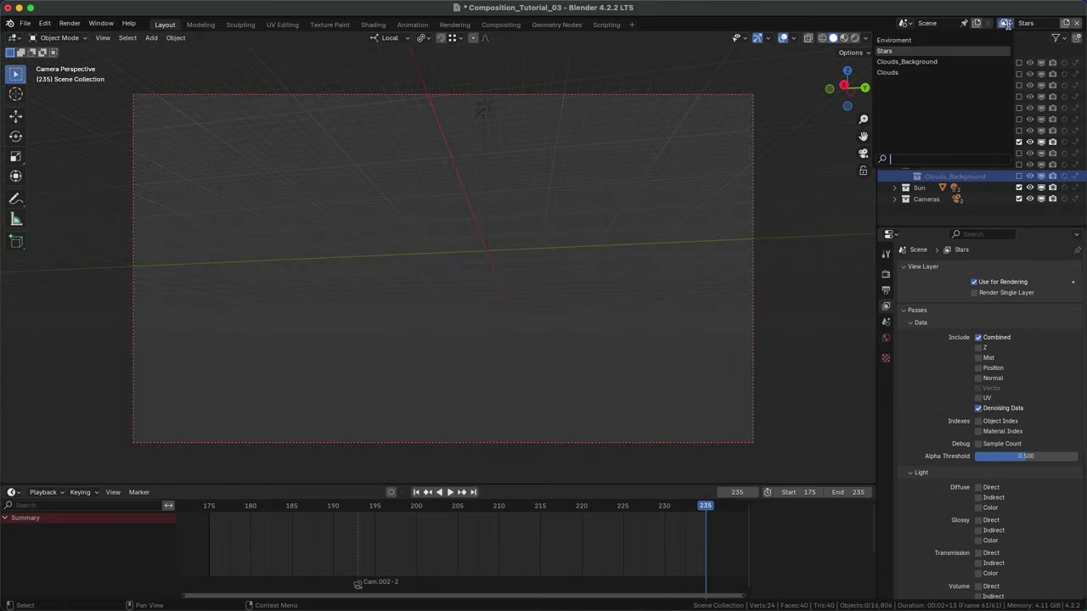
left_click(992, 61)
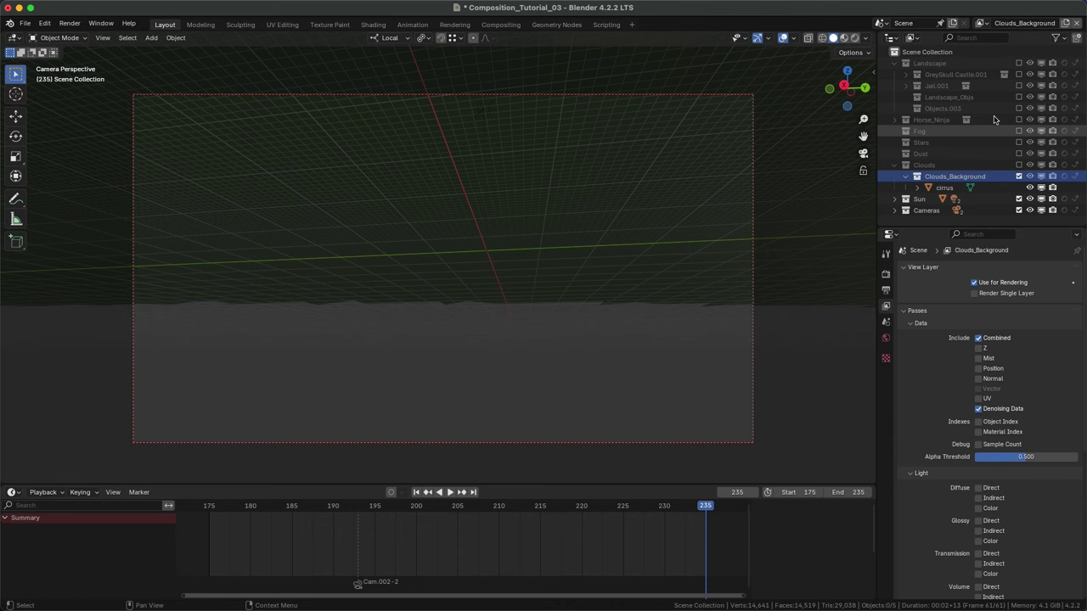
Add a view layer that copies the Clouds layer's settings and name it Landscape
left_click(982, 25)
left_click(968, 72)
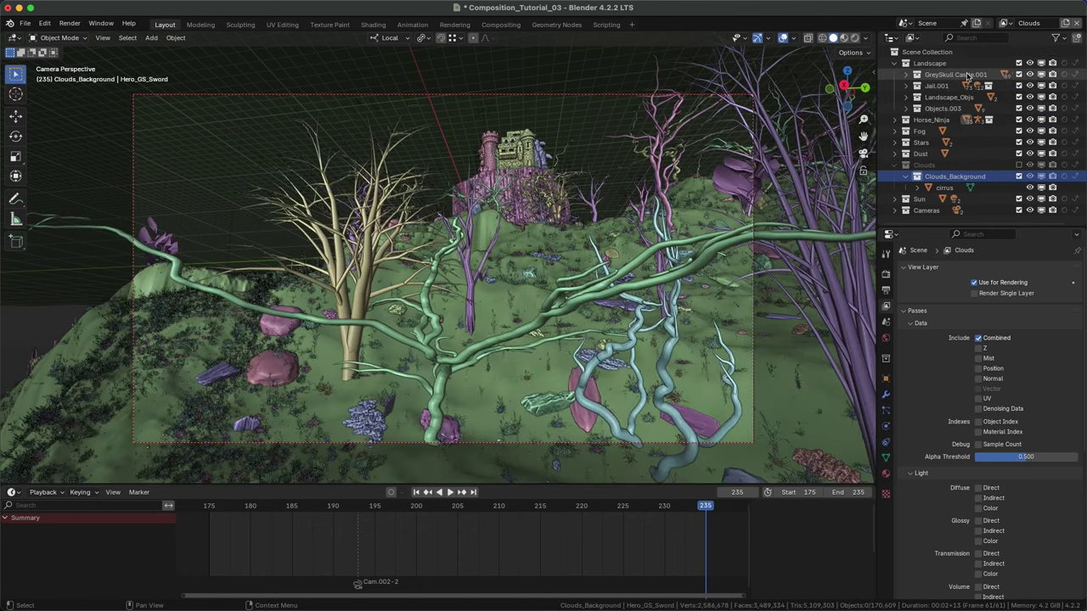
left_click(1066, 24)
left_click(1026, 57)
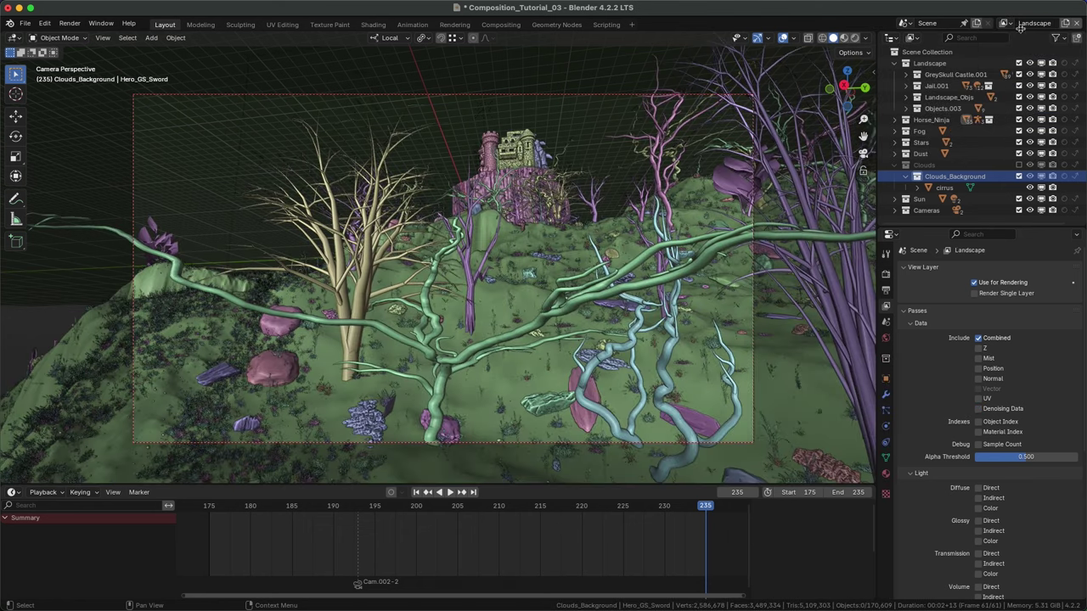
In the Clouds view layer, exclude Landscape, Horse_Ninja, Fog, Stars and Dust, include the Clouds collection and collapse it
left_click(1006, 24)
left_click(983, 73)
left_click_drag(1019, 63, 1020, 166)
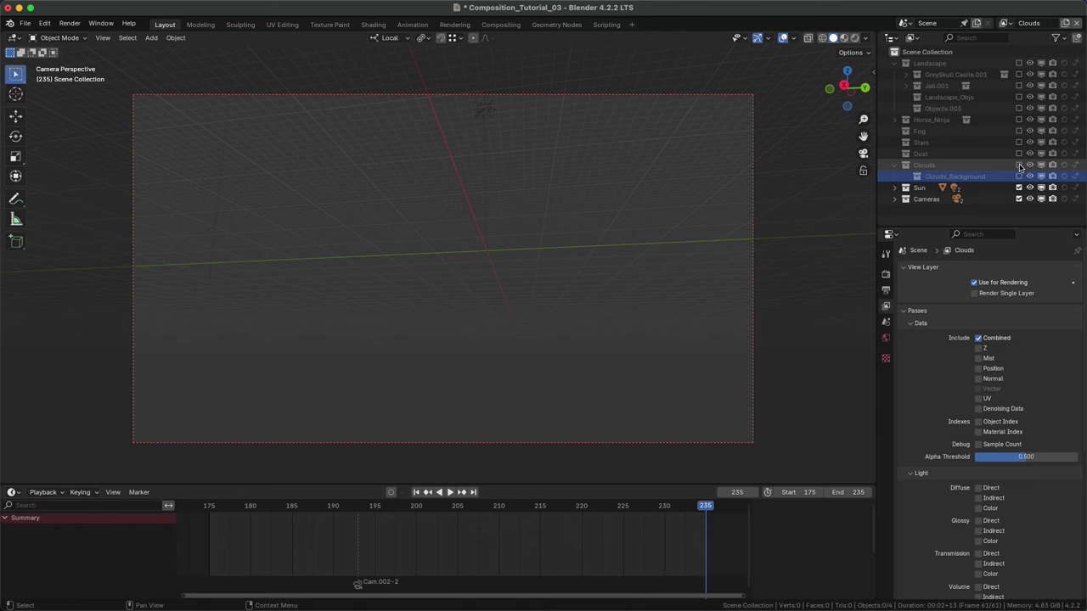
left_click(1019, 166)
left_click(895, 166)
Add a view layer that copies the Landscape layer's settings and name it Horse
left_click(1007, 24)
left_click(984, 85)
left_click(1065, 24)
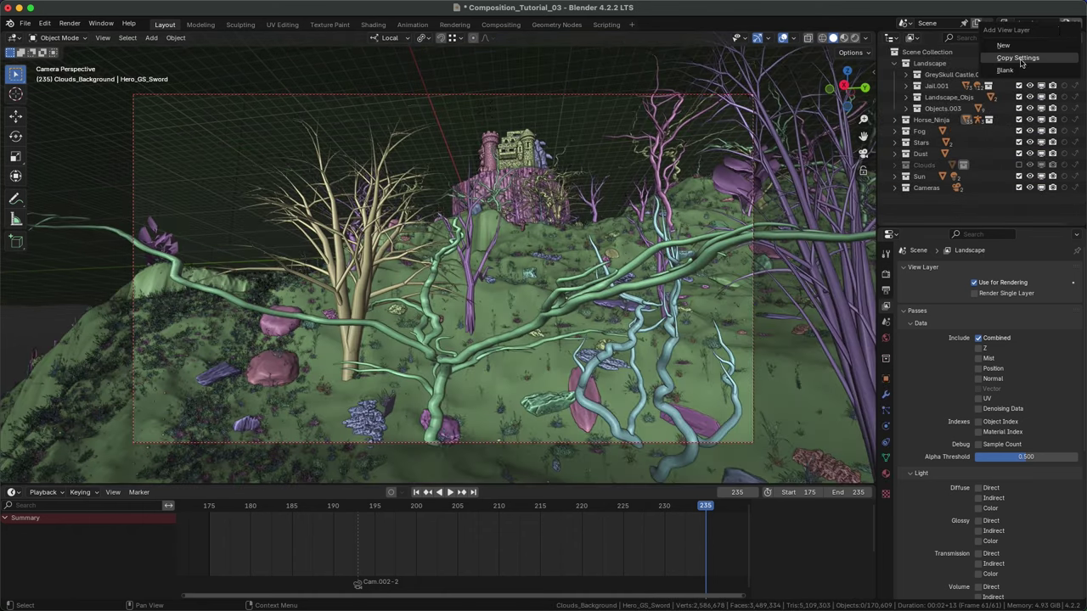
left_click(1019, 58)
left_click(1050, 23)
type("Horse")
Enable the Denoising Data and Ambient Occlusion passes for the Landscape view layer
left_click(1006, 23)
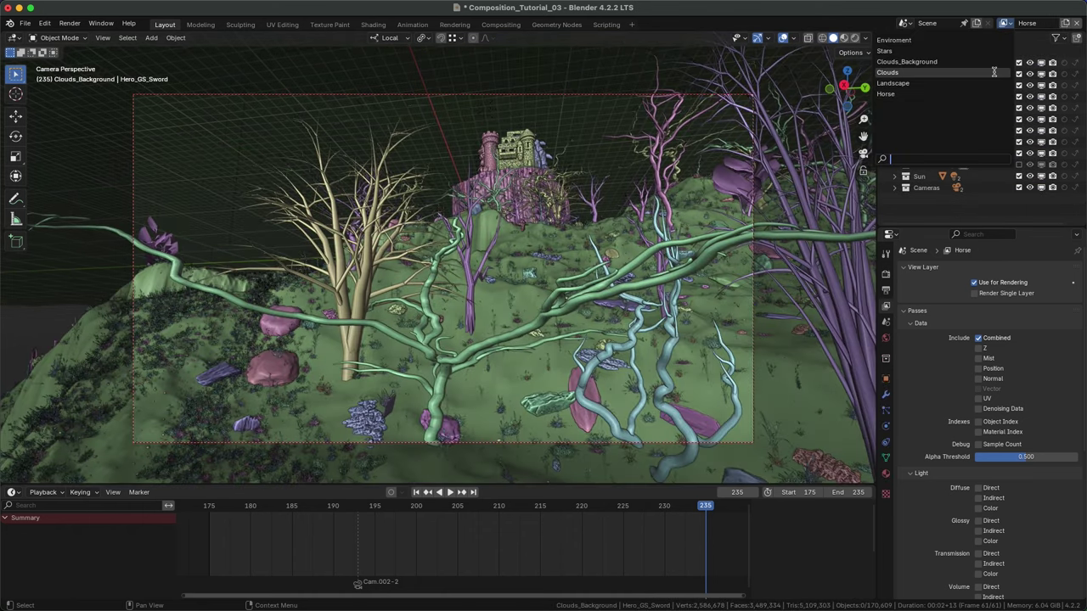
left_click(995, 74)
left_click(1005, 23)
left_click(983, 85)
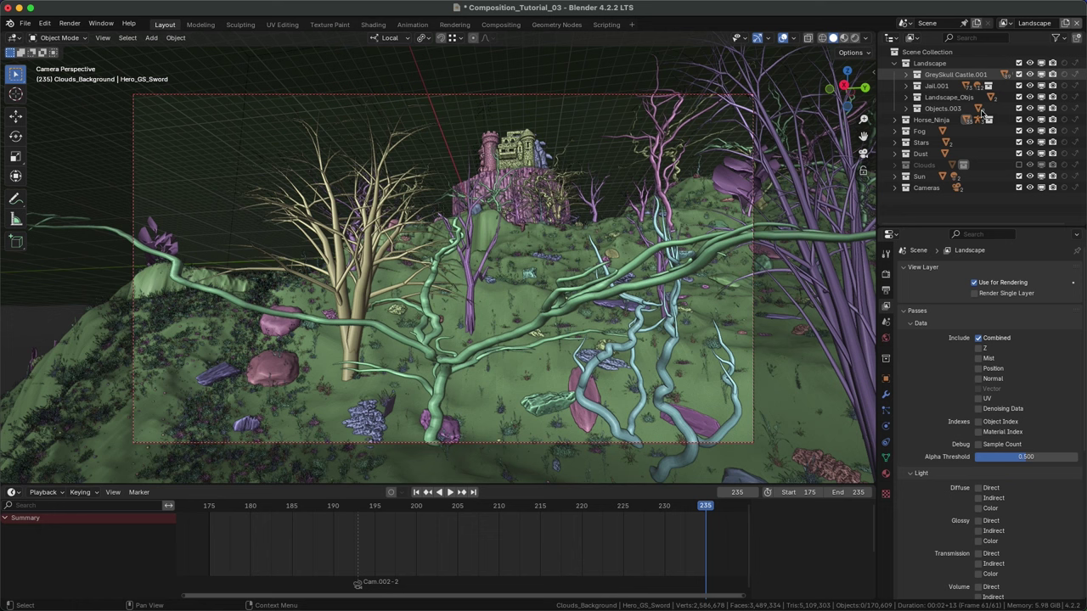
scroll(961, 454, "down", 4)
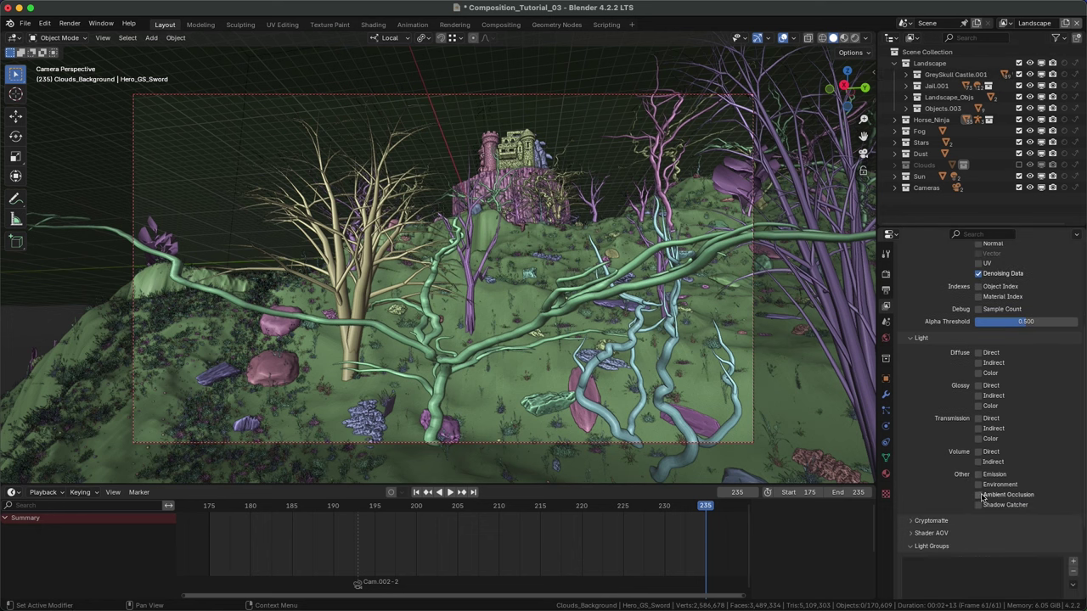
scroll(982, 497, "up", 4)
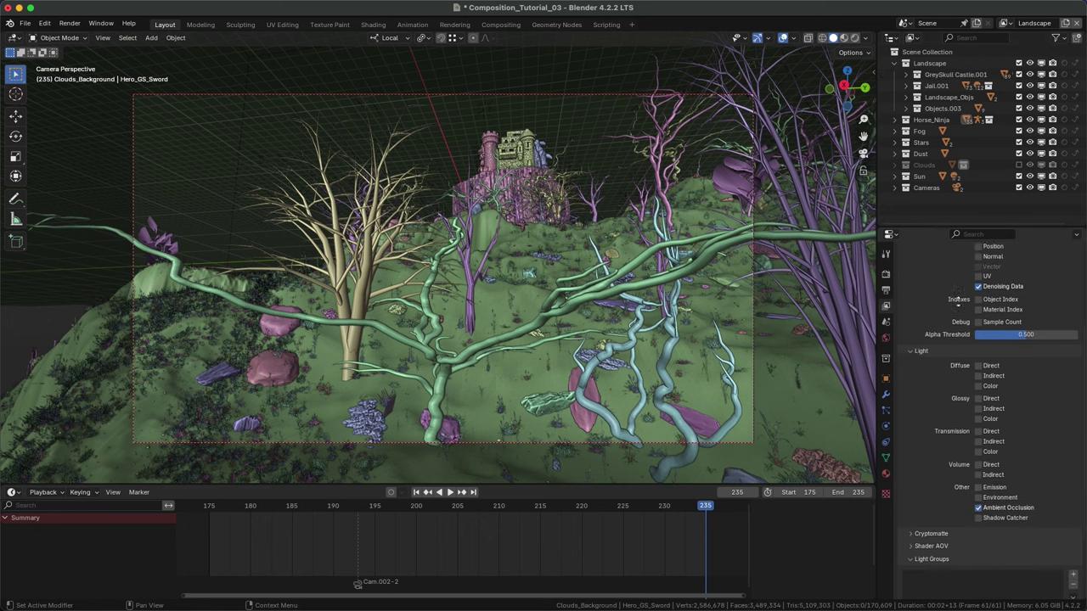
Exclude the Fog, Stars and Dust collections from the Landscape view layer
left_click(1019, 141)
left_click(1019, 153)
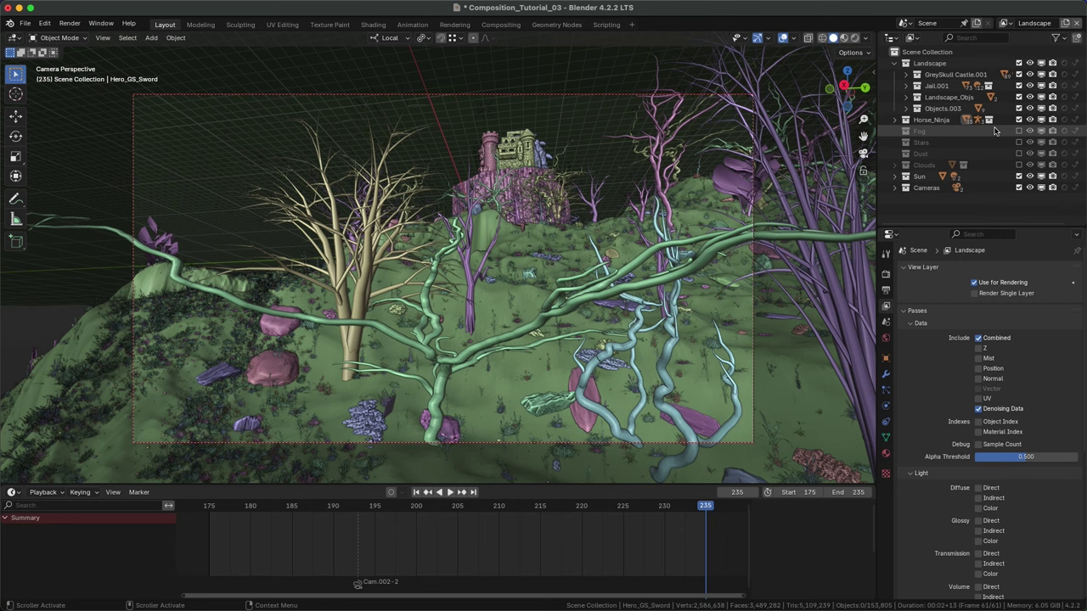
Inspect the Horse object at frame 181 and set the Horse_Ninja collection to Indirect Only in the Landscape view layer
left_click(934, 121)
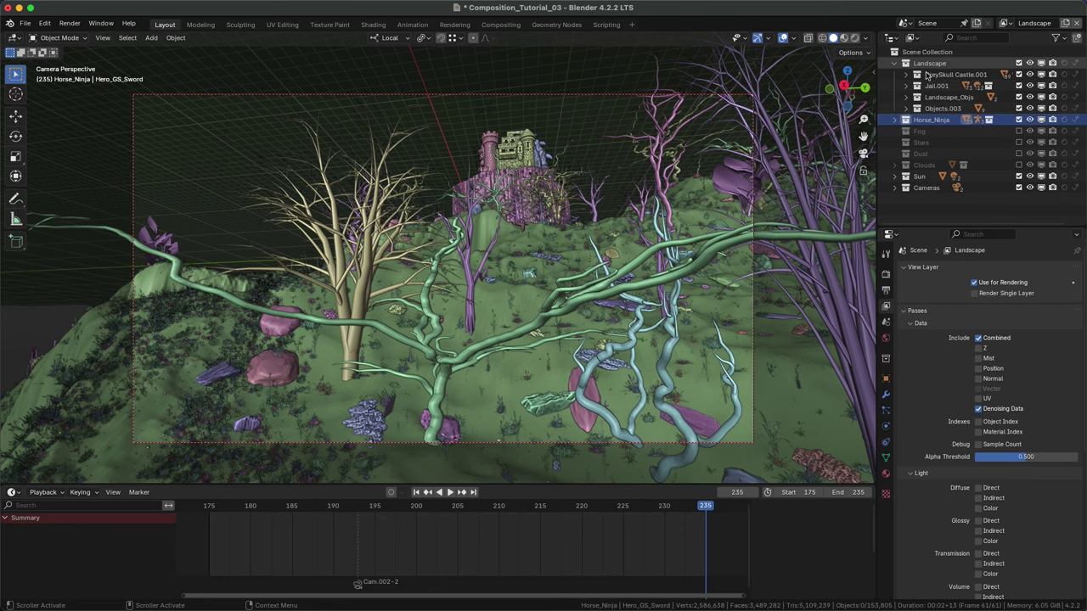
left_click(894, 121)
left_click(921, 143)
left_click(906, 143)
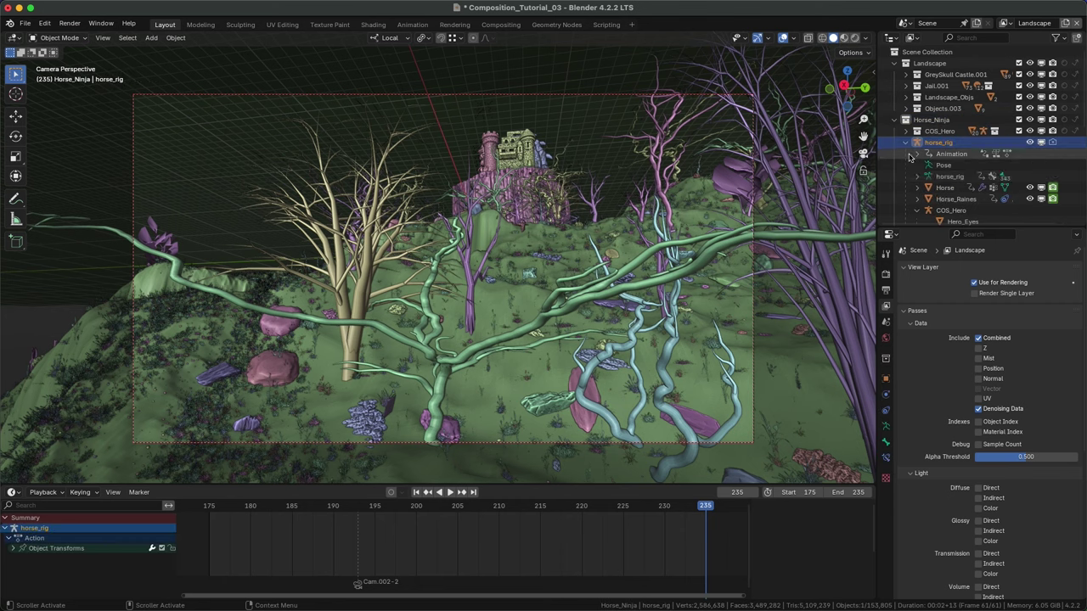
left_click(944, 188)
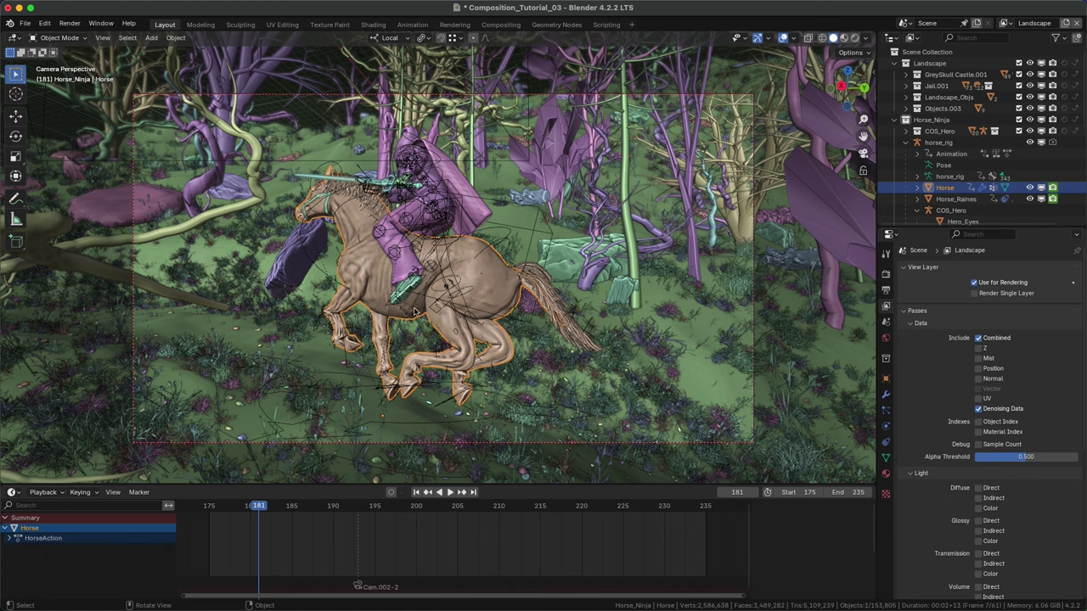
left_click(905, 143)
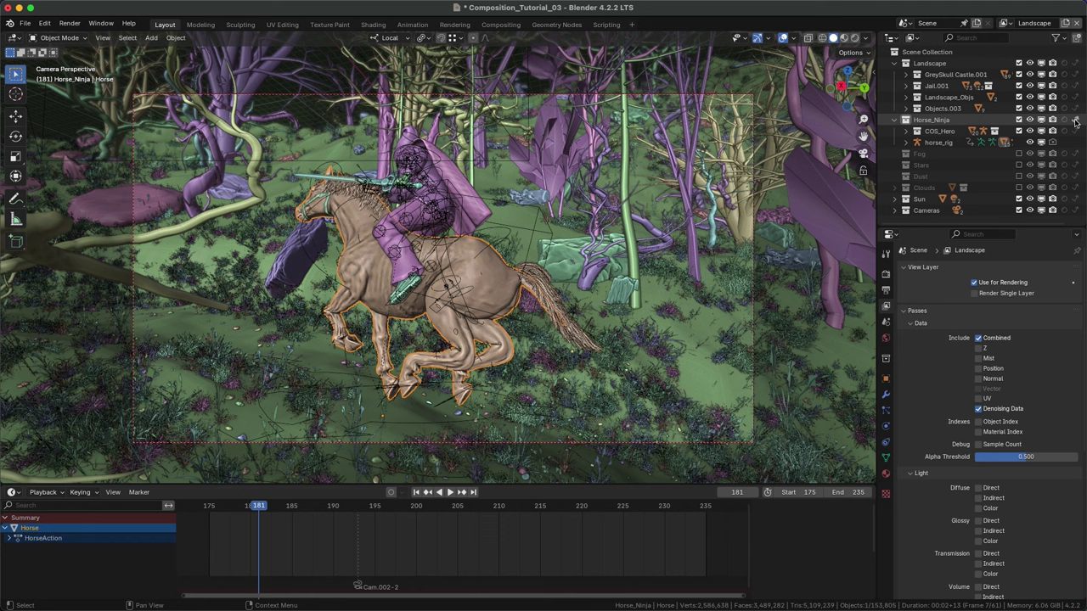
left_click(894, 120)
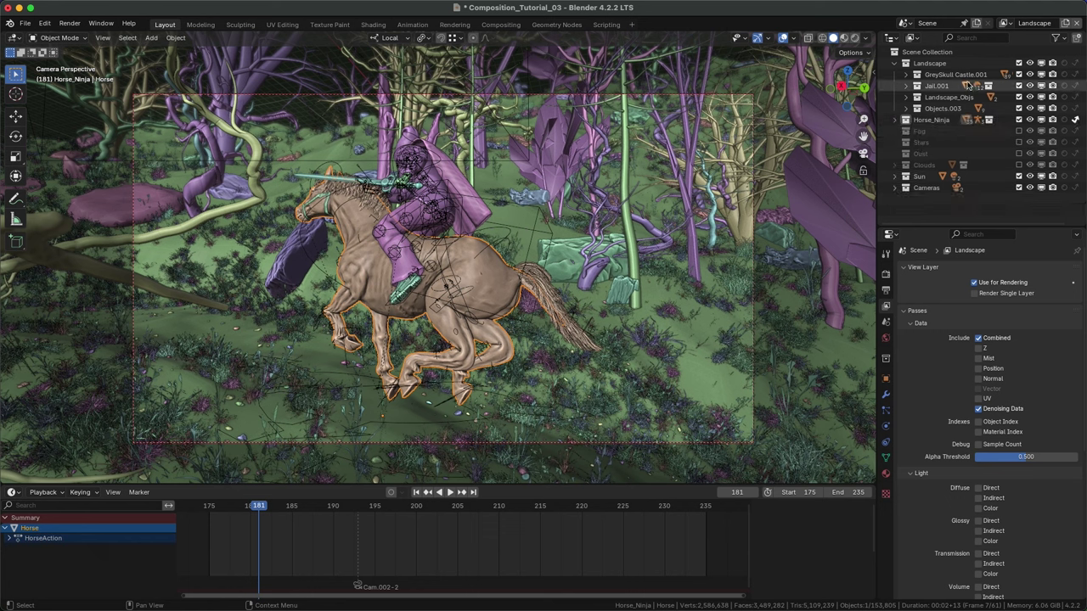
Add a view layer that copies the Horse layer's settings and name it Dust
left_click(1005, 23)
left_click(951, 88)
left_click(1059, 25)
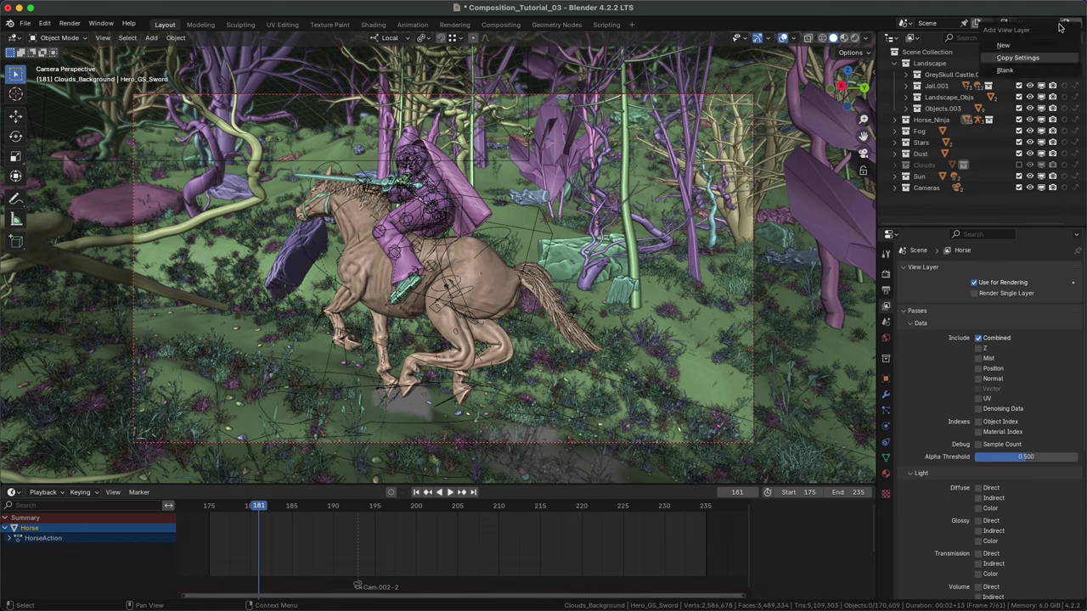
left_click(1017, 58)
double_click(1036, 23)
type("Dust")
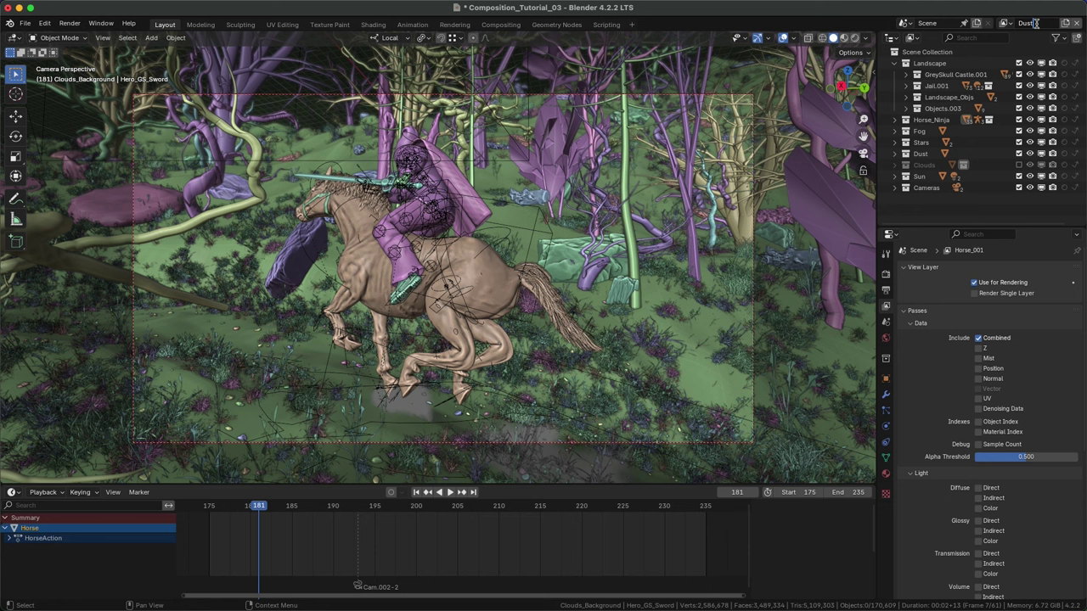
In the Horse view layer, exclude the Fog, Stars and Dust collections
left_click(1004, 23)
left_click(944, 96)
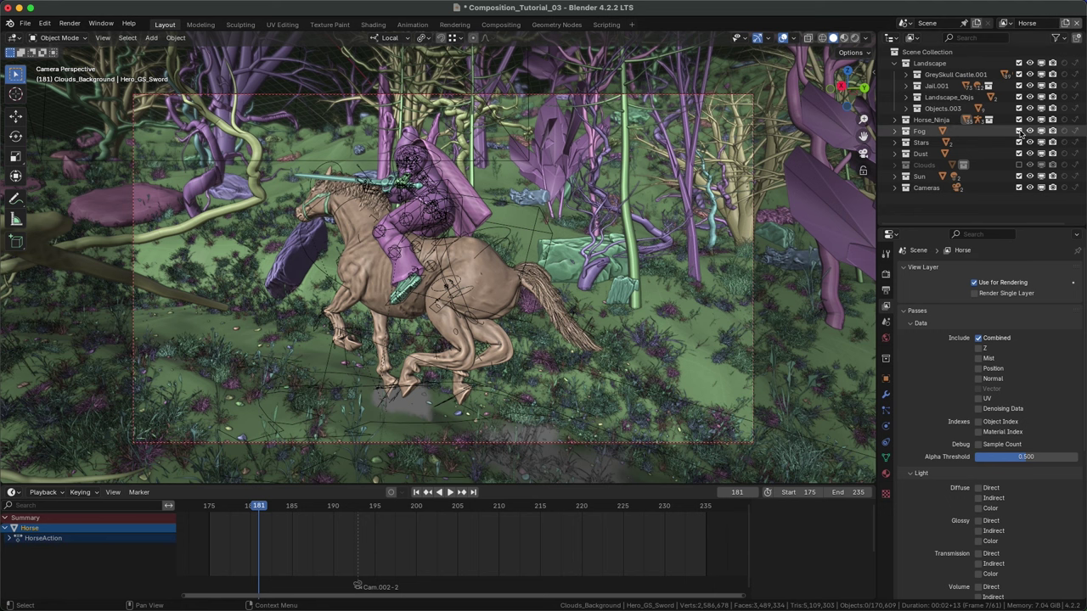
left_click(1019, 130)
left_click(1019, 142)
left_click(1019, 153)
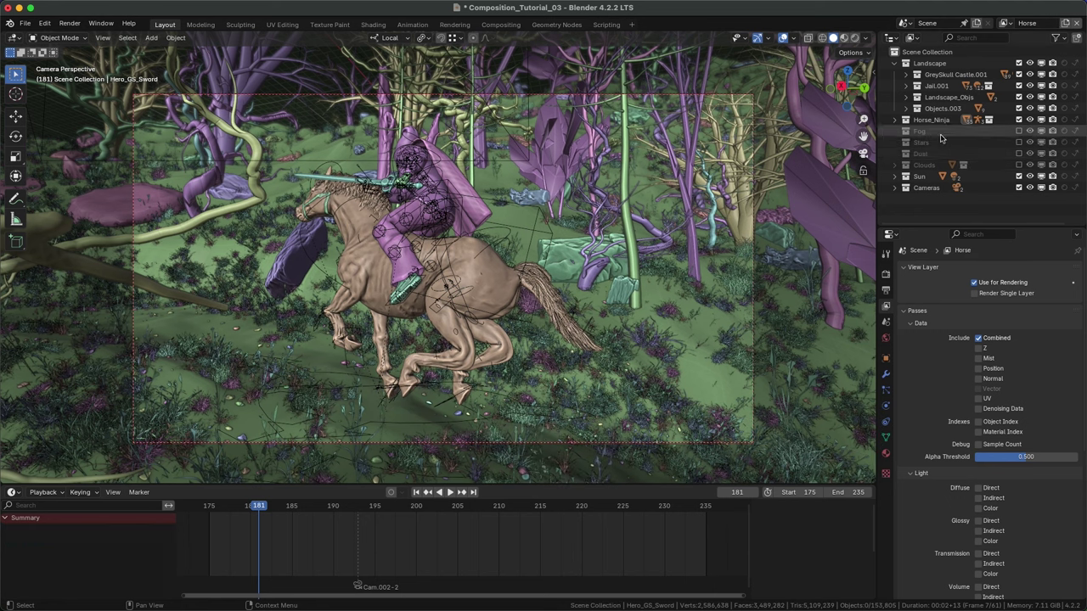
In the Horse view layer, set the Landscape collection and its subcollections to Indirect Only and examine the horse's hooves at frame 185
left_click(1075, 63)
left_click_drag(1075, 74, 1074, 108)
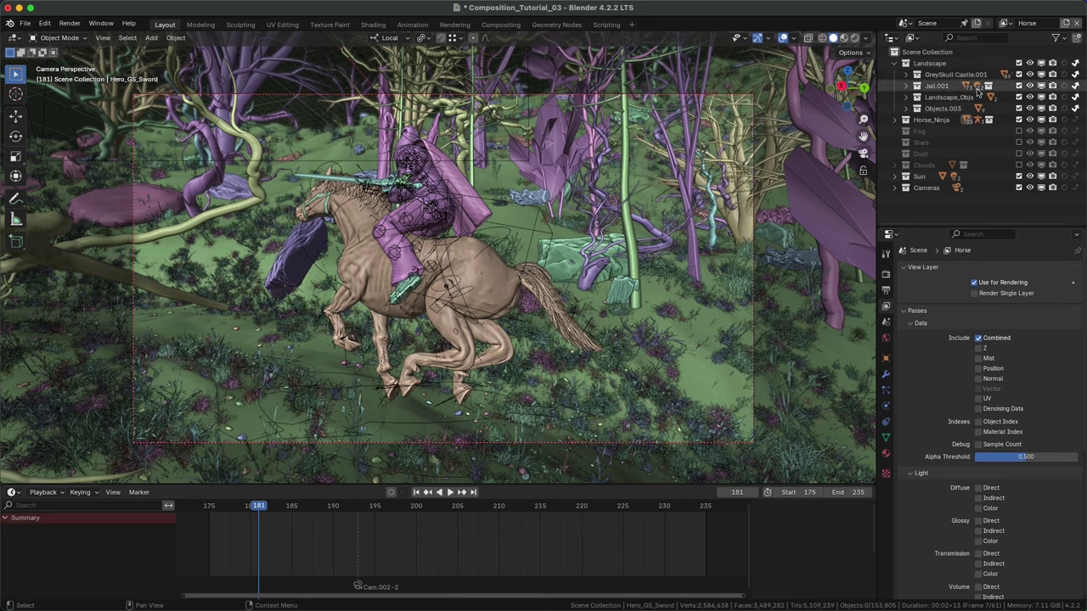
key("space")
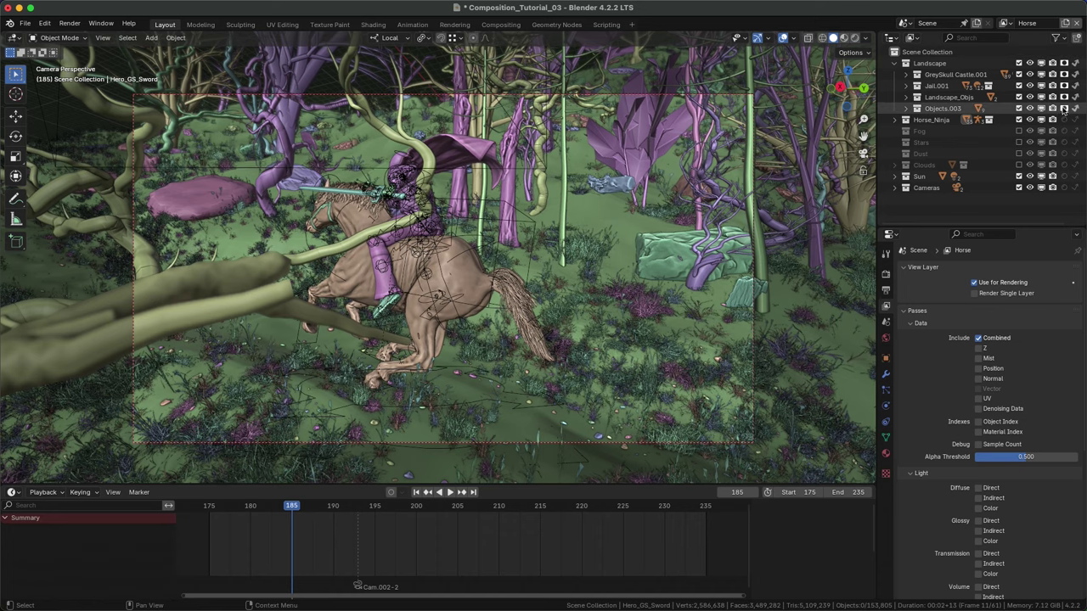
middle_click_drag(389, 389, 524, 256, "ctrl")
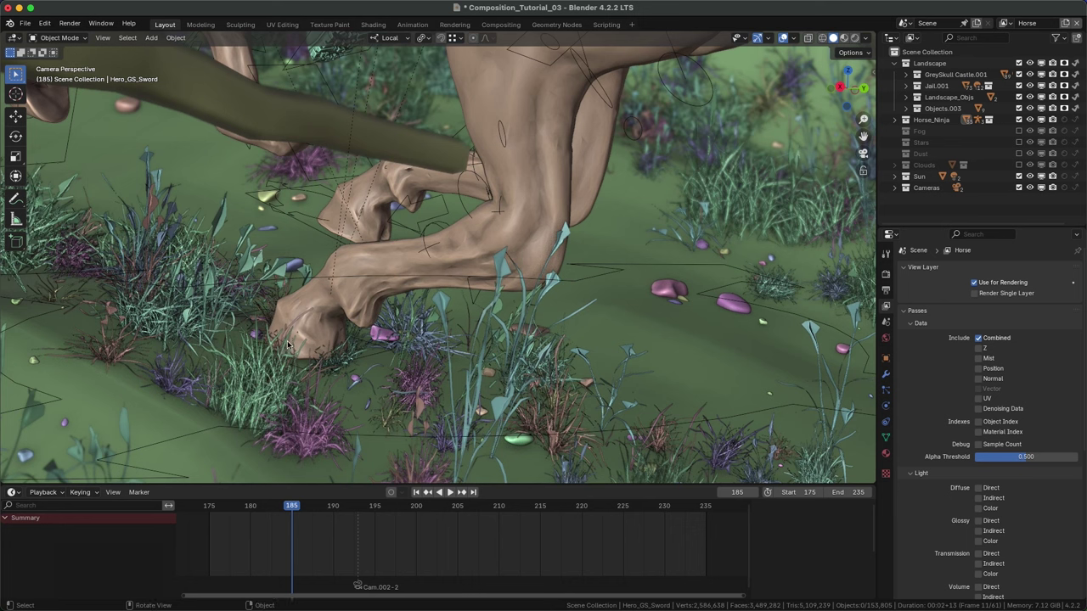
Enable the Denoising Data pass for the Horse view layer and review its light passes
left_click(978, 408)
scroll(953, 433, "down", 4)
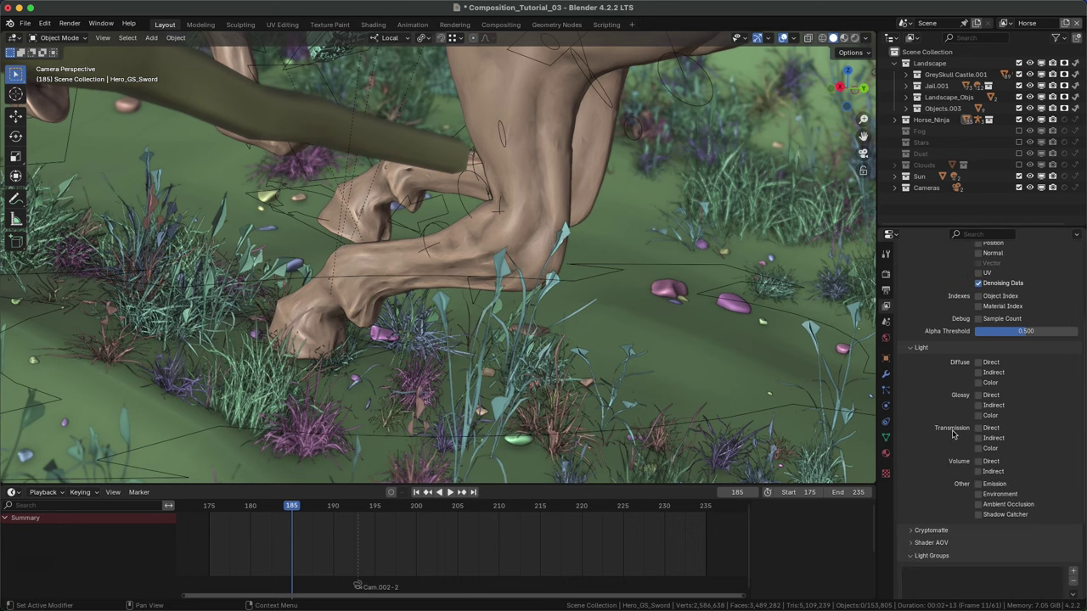
scroll(971, 318, "up", 4)
scroll(959, 484, "down", 4)
scroll(934, 510, "up", 4)
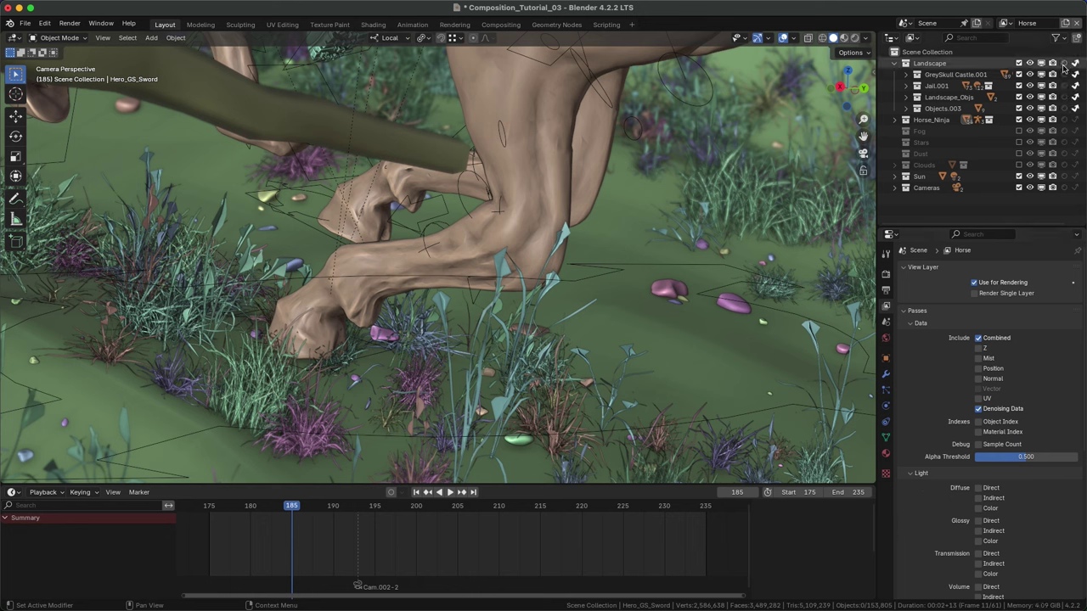
Make the Horse_Ninja collection a holdout in the Landscape view layer and the Landscape collections holdouts in the Horse view layer
left_click(1003, 23)
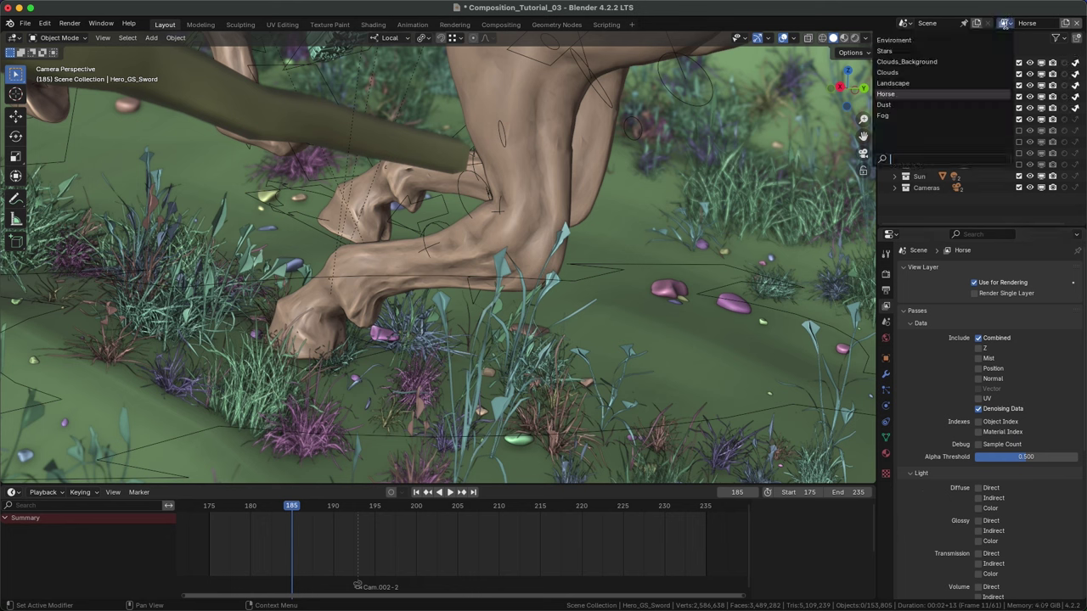
left_click(983, 82)
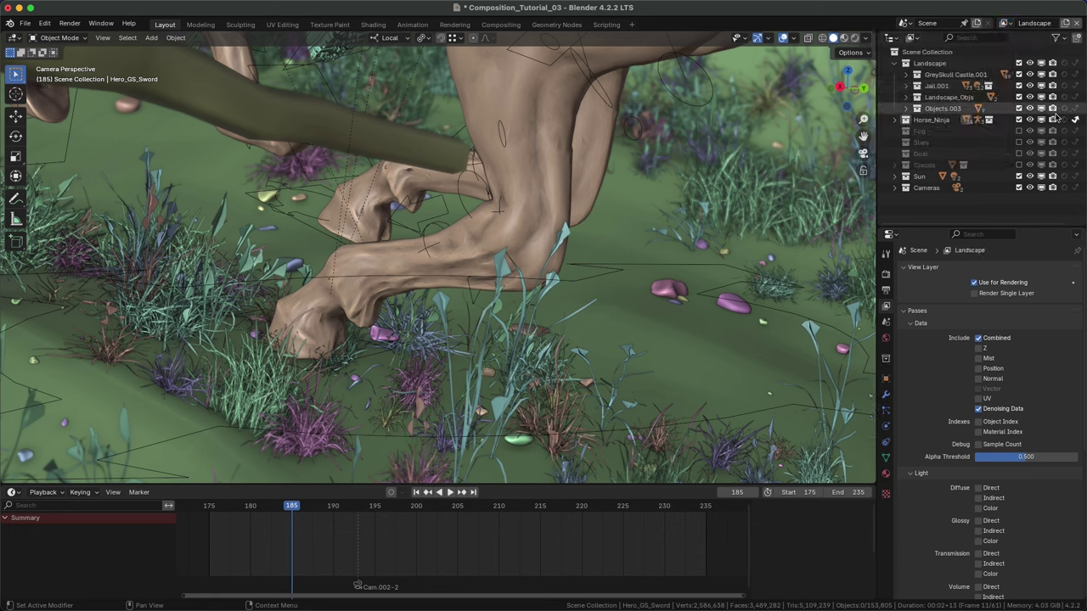
left_click(1004, 23)
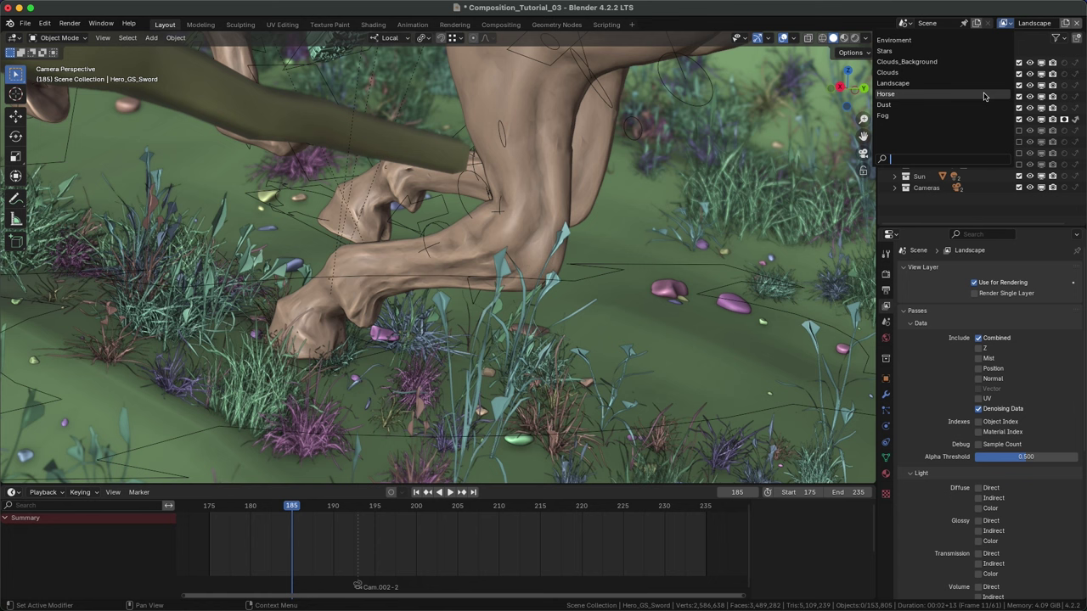
left_click(983, 95)
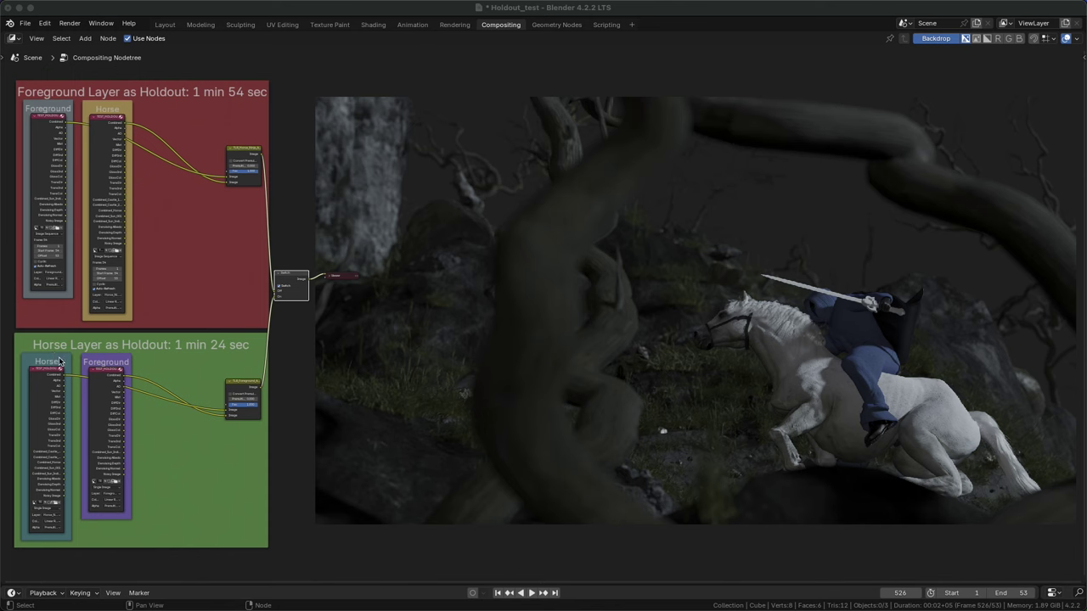
Compare the Foreground-holdout and Horse-holdout setups in the Holdout_test compositor by previewing each setup's Horse and Foreground renders
left_click(59, 361)
left_click(104, 366)
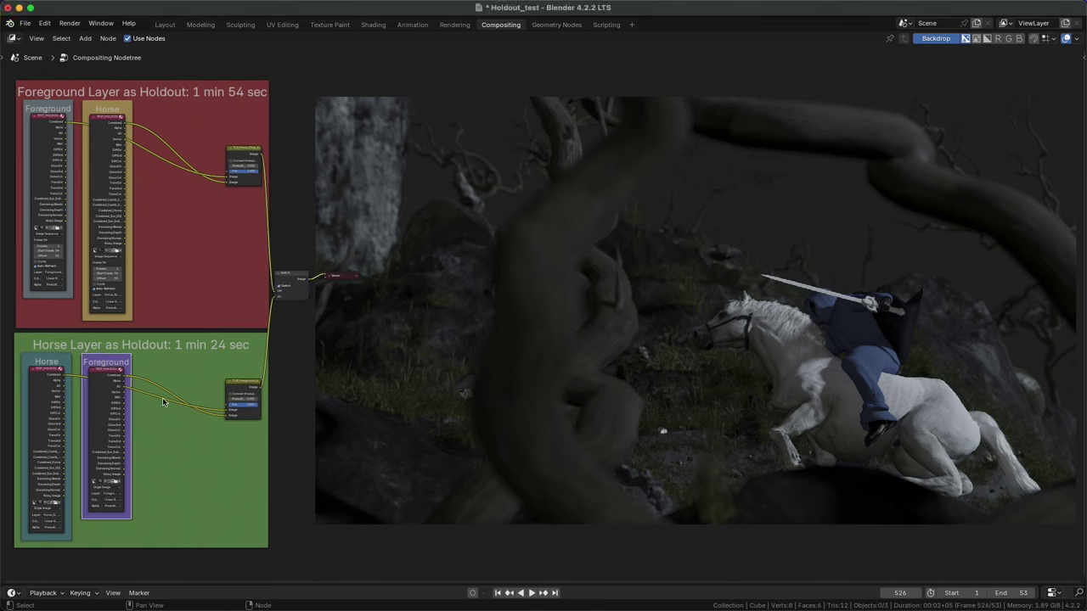
left_click(228, 411)
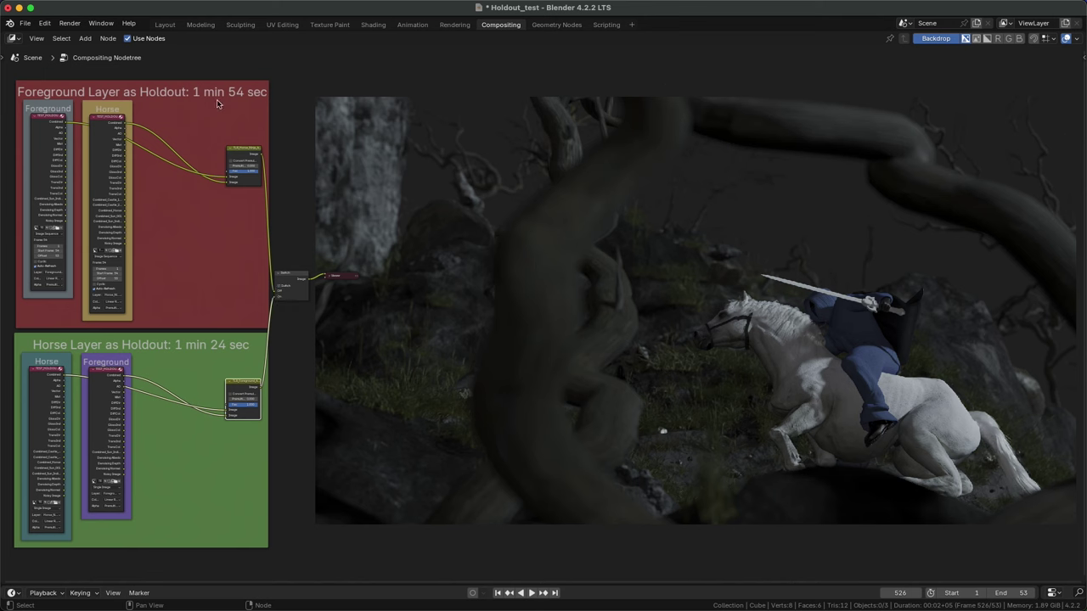
left_click(51, 123)
left_click(112, 102)
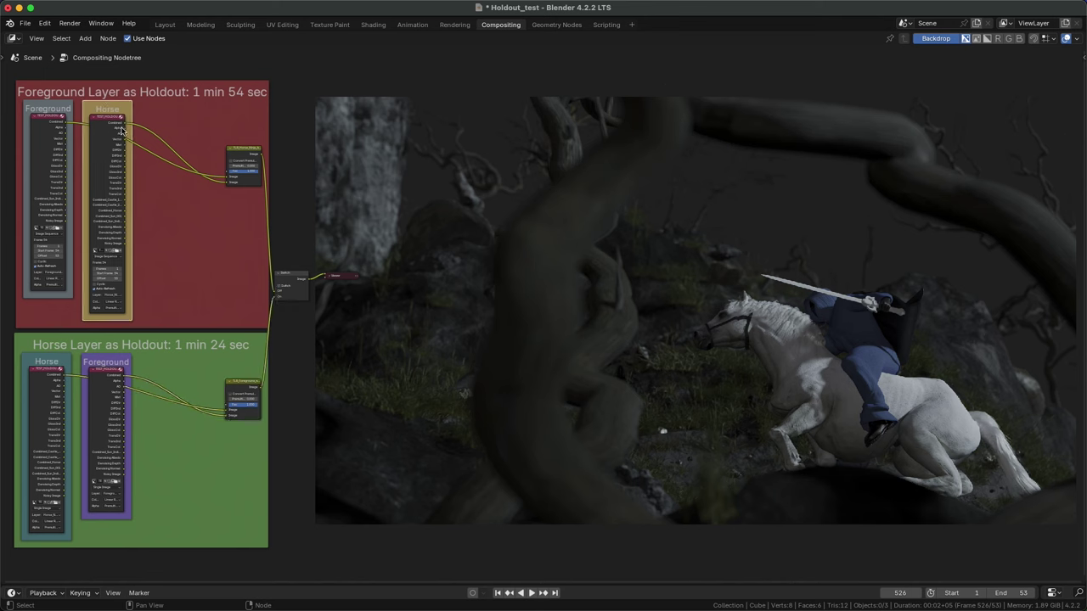
left_click(66, 125, "ctrl+shift")
left_click(121, 125, "ctrl+shift")
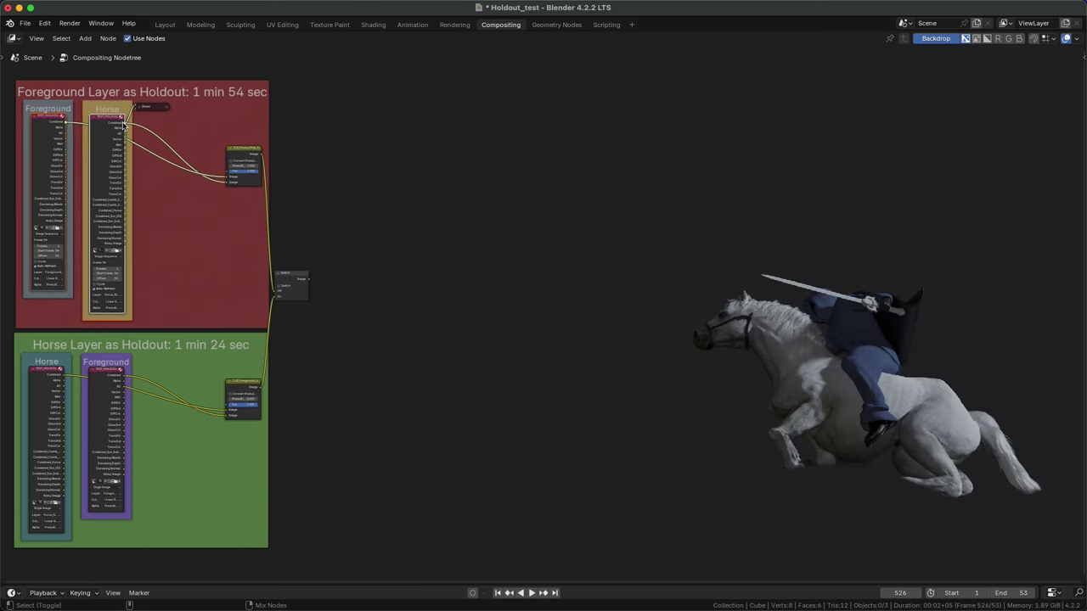
left_click(64, 377, "ctrl+shift")
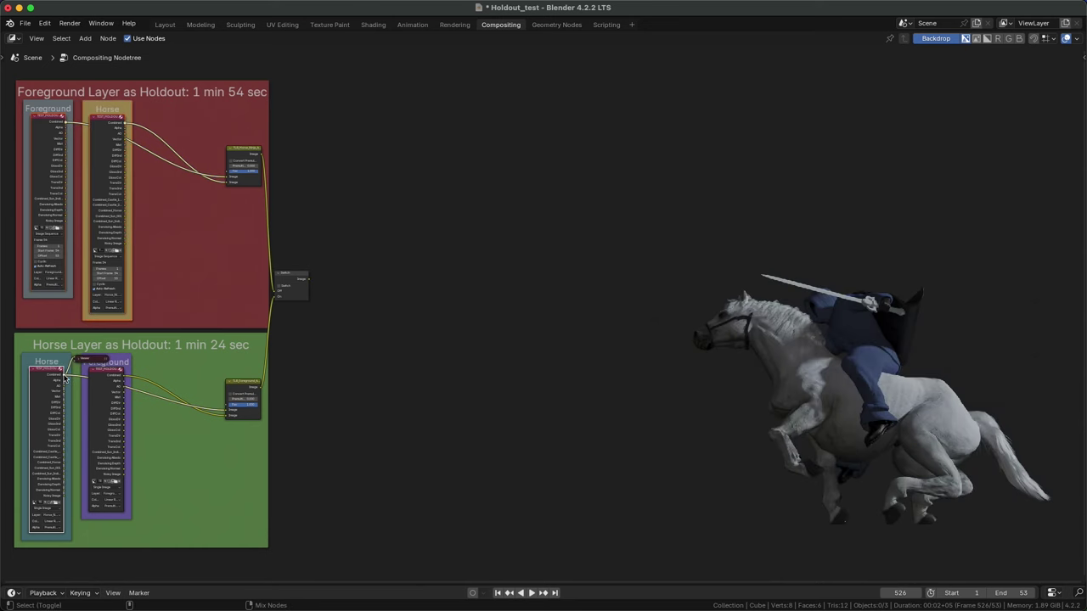
left_click(124, 381, "ctrl+shift")
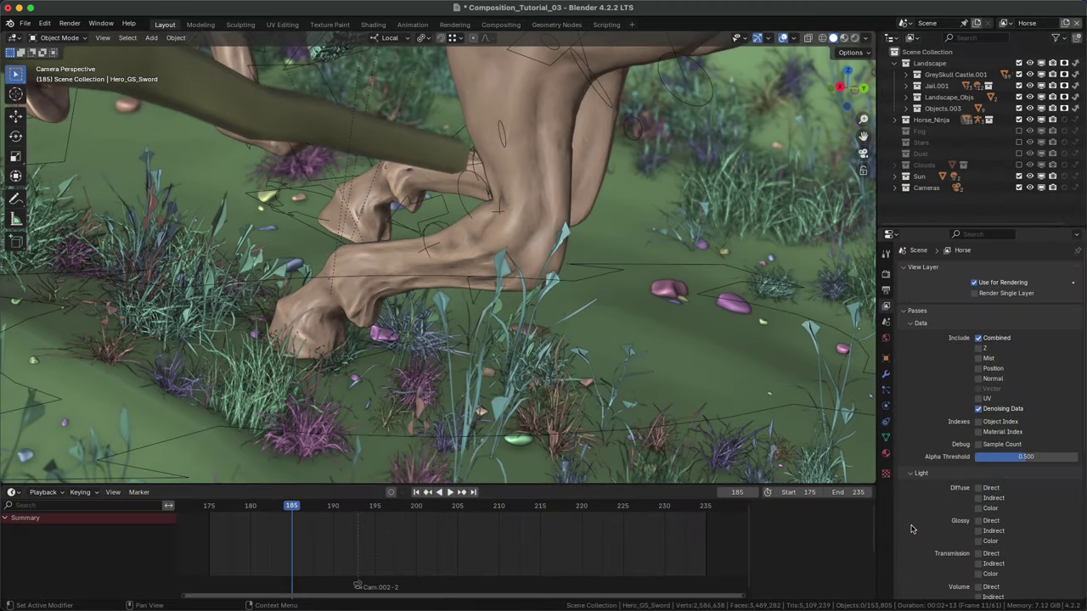
In the Dust view layer, exclude the Fog and Stars collections and make Landscape and Horse_Ninja holdouts
left_click(1006, 23)
left_click(943, 94)
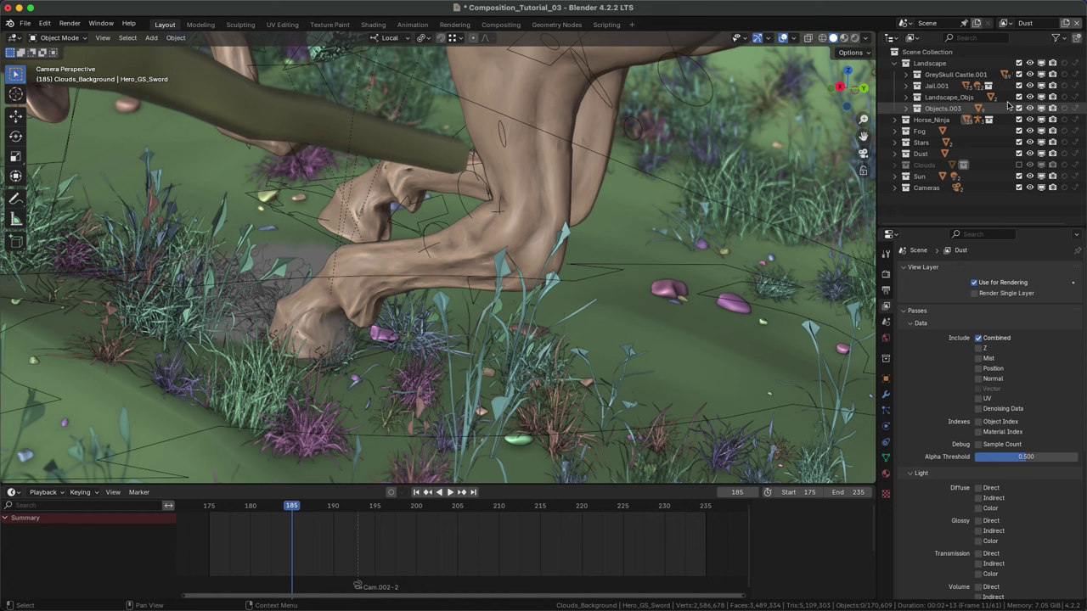
left_click(1065, 23)
left_click(1031, 65)
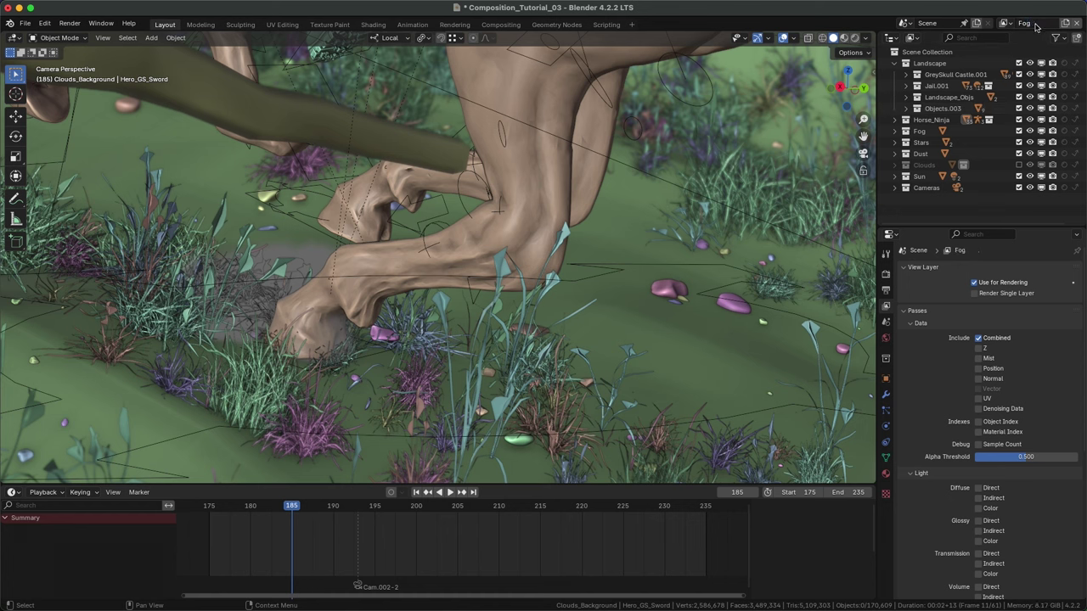
left_click(1005, 23)
left_click(972, 103)
left_click_drag(1019, 141, 1019, 131)
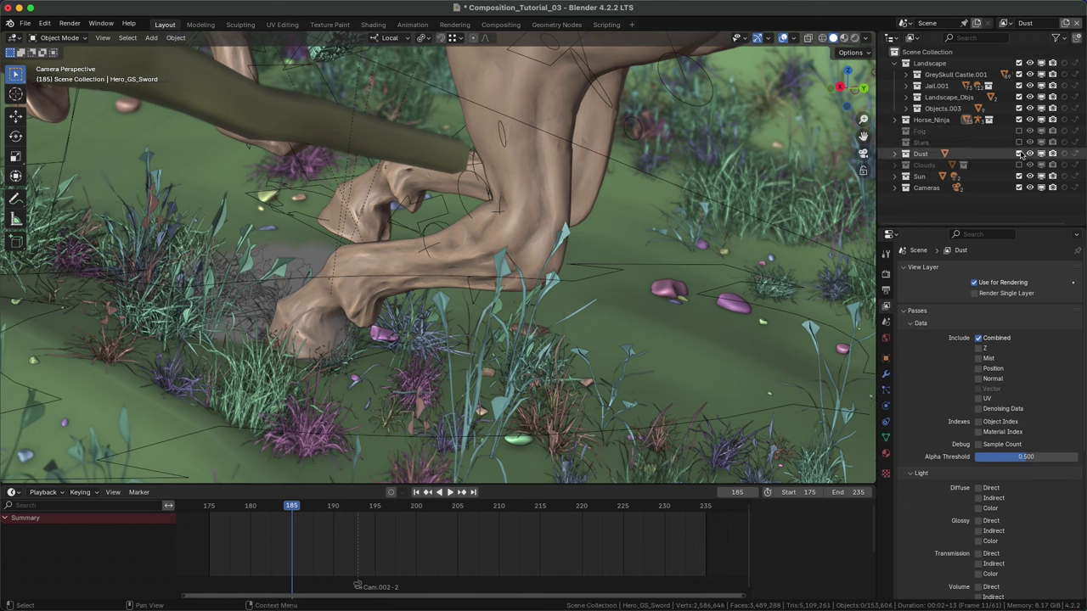
left_click(894, 119)
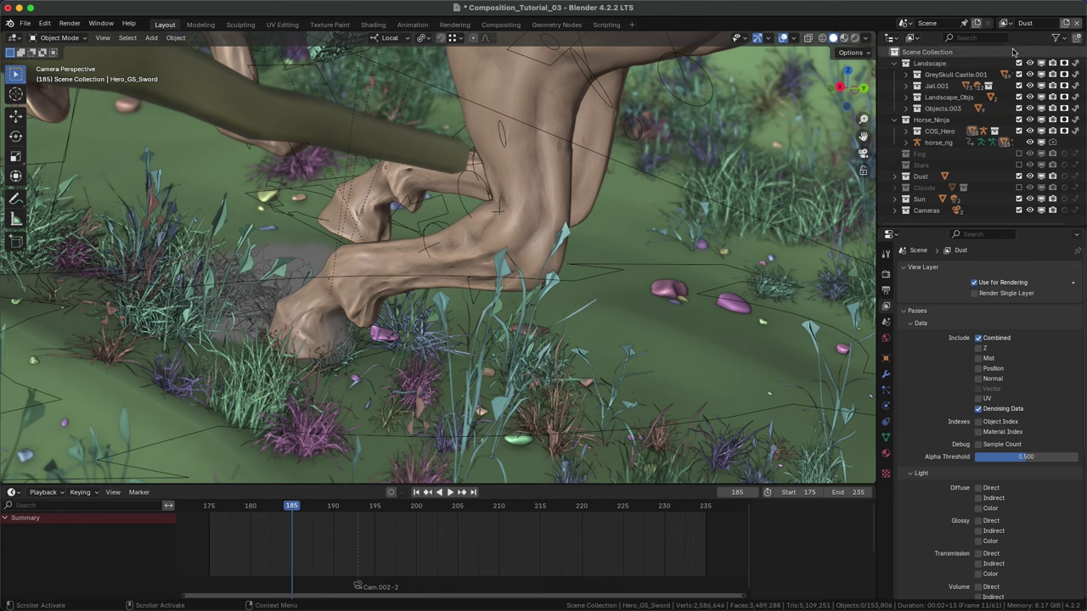
In the Fog view layer, make Landscape and Horse_Ninja holdouts and exclude the Stars and Dust collections
left_click(1004, 23)
left_click(951, 112)
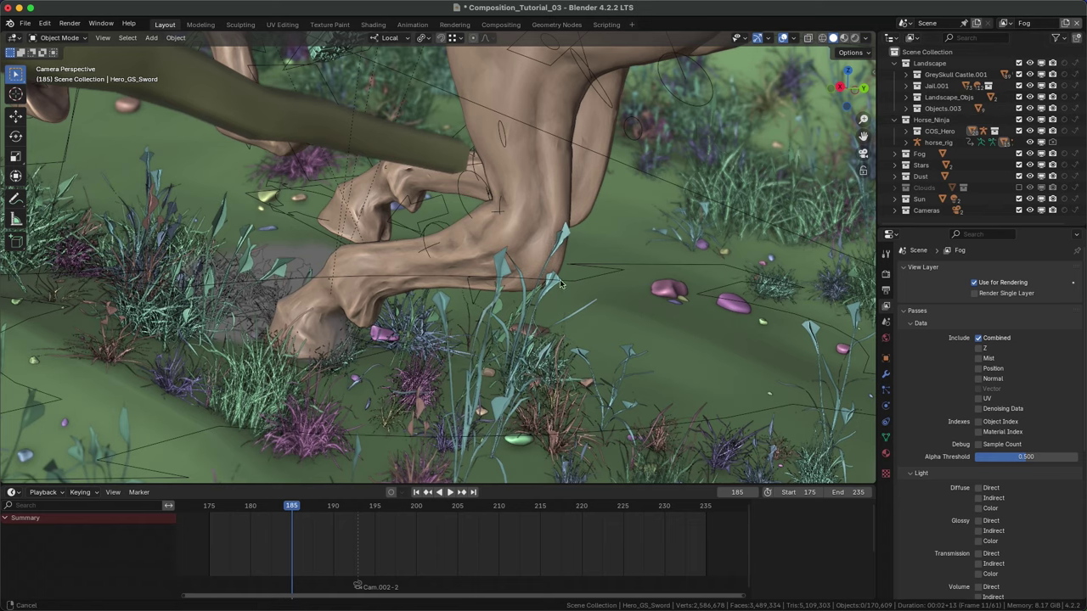
key("Home")
left_click(1074, 65)
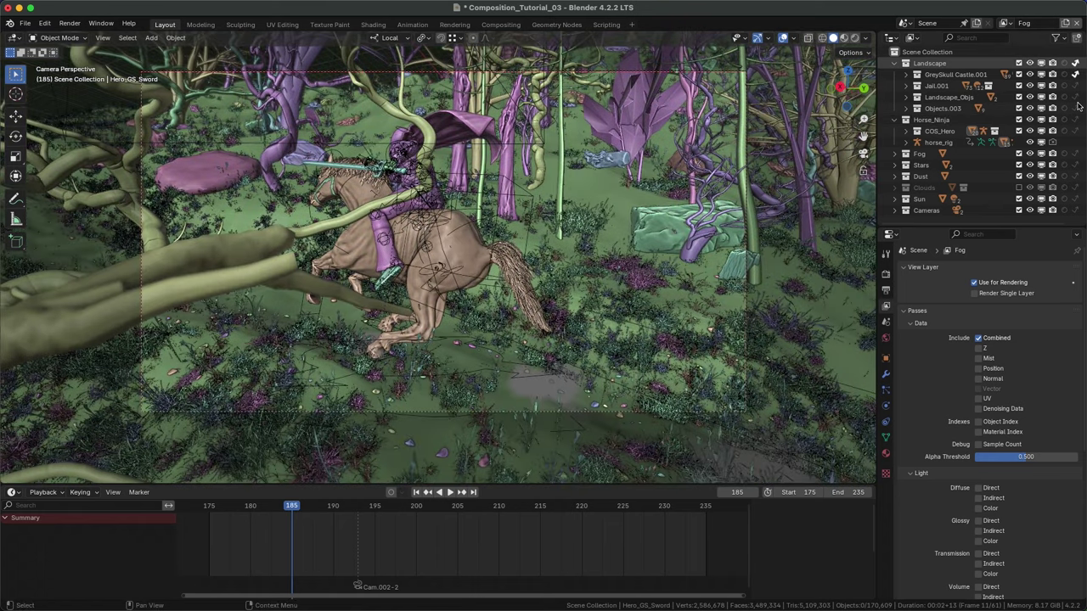
left_click(1065, 63)
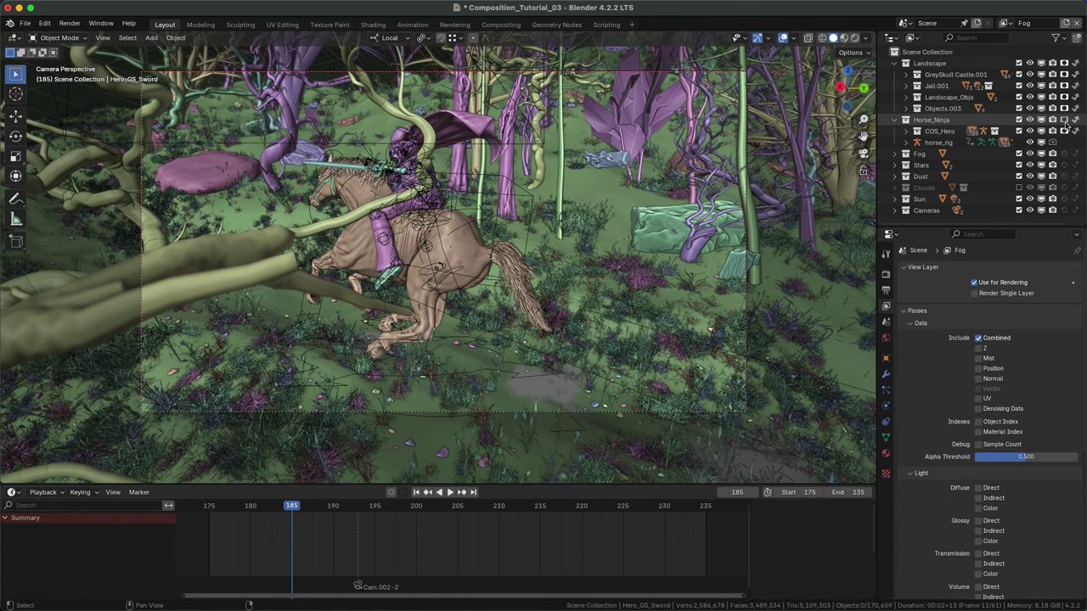
left_click_drag(1019, 164, 1021, 177)
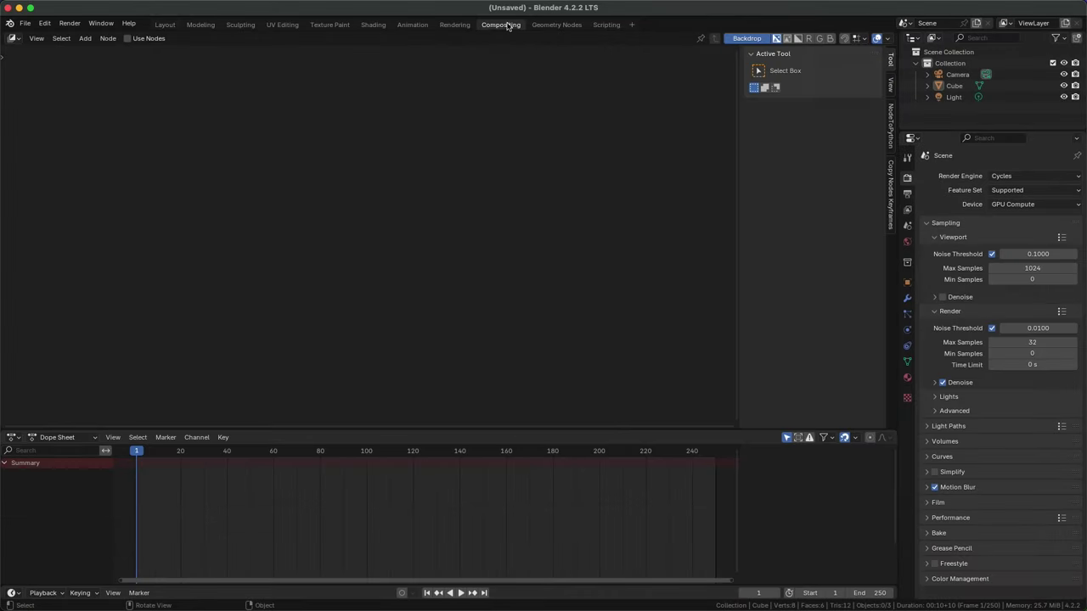
Enable compositing nodes in the unsaved file, bring in the Render_01_0237 EXR and set its layer to Foreground
left_click(129, 39)
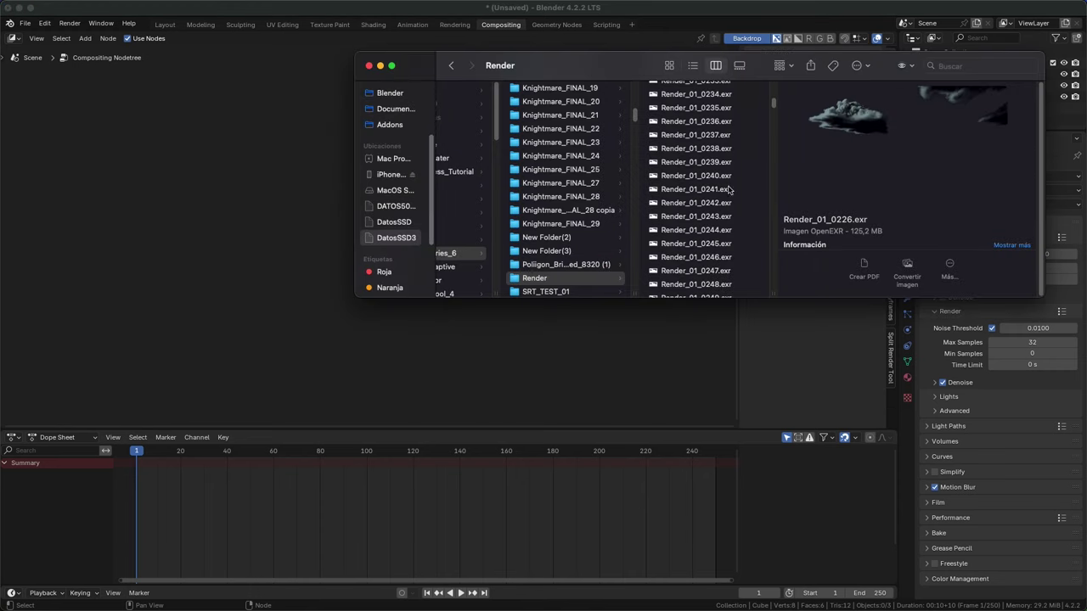
left_click_drag(692, 135, 291, 234)
left_click(324, 249)
left_click(324, 286)
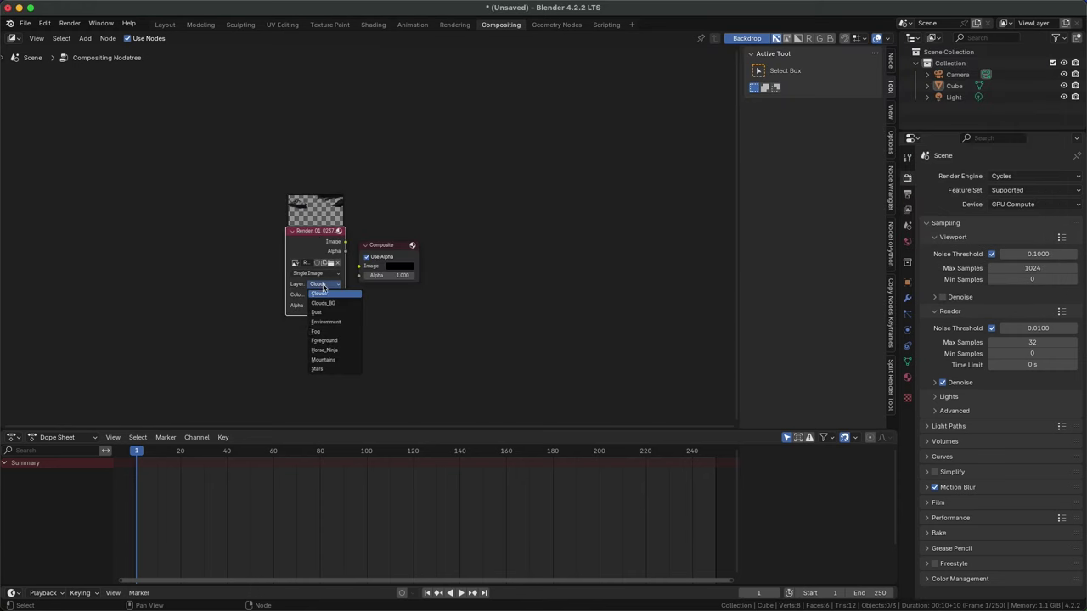
left_click(327, 340)
Preview the image's Combined pass through a Viewer node, move the output nodes aside and set the backdrop zoom to 0.60
left_click(344, 245, "ctrl+shift")
left_click_drag(407, 243, 655, 219)
left_click_drag(368, 245, 625, 268)
left_click(891, 113)
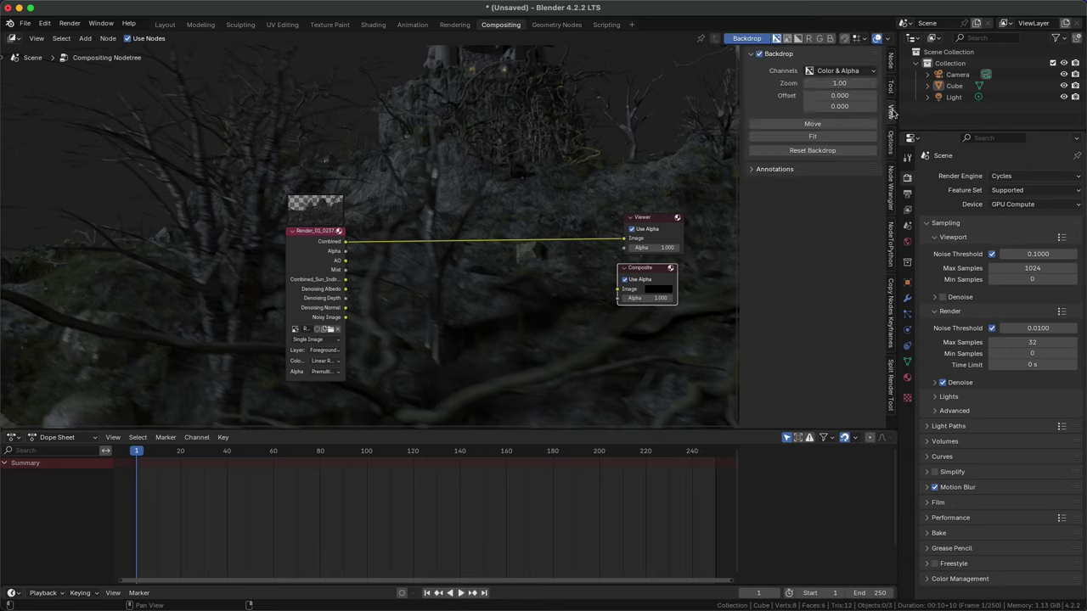
mouse_move(824, 87)
left_mouse_down()
mouse_move(803, 87)
mouse_move(815, 86)
left_mouse_up()
Move the EXR image node to the start of the tree and duplicate it eight times in a descending row
middle_click_drag(570, 231, 501, 248)
scroll(425, 254, "down", 7)
left_click_drag(323, 264, 65, 255)
key("shift+d")
left_click(131, 286)
key("shift+d")
left_click(202, 304)
key("shift+d")
left_click(274, 323)
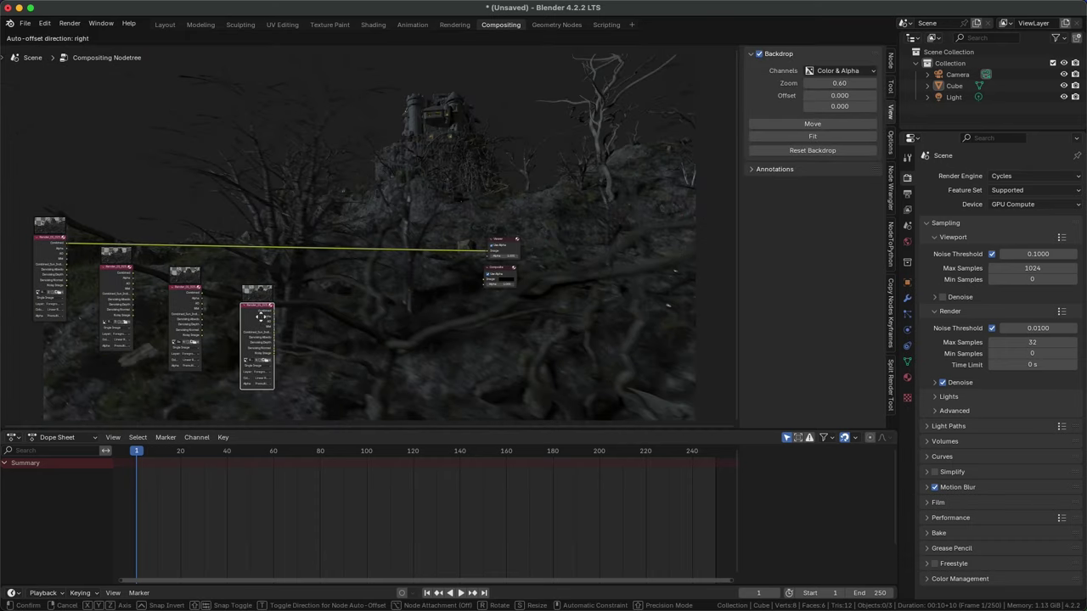
key("shift+d")
left_click(339, 345)
key("shift+d")
left_click(424, 359)
key("shift+d")
left_click(510, 379)
key("shift+d")
left_click(585, 398)
key("shift+d")
left_click(642, 420)
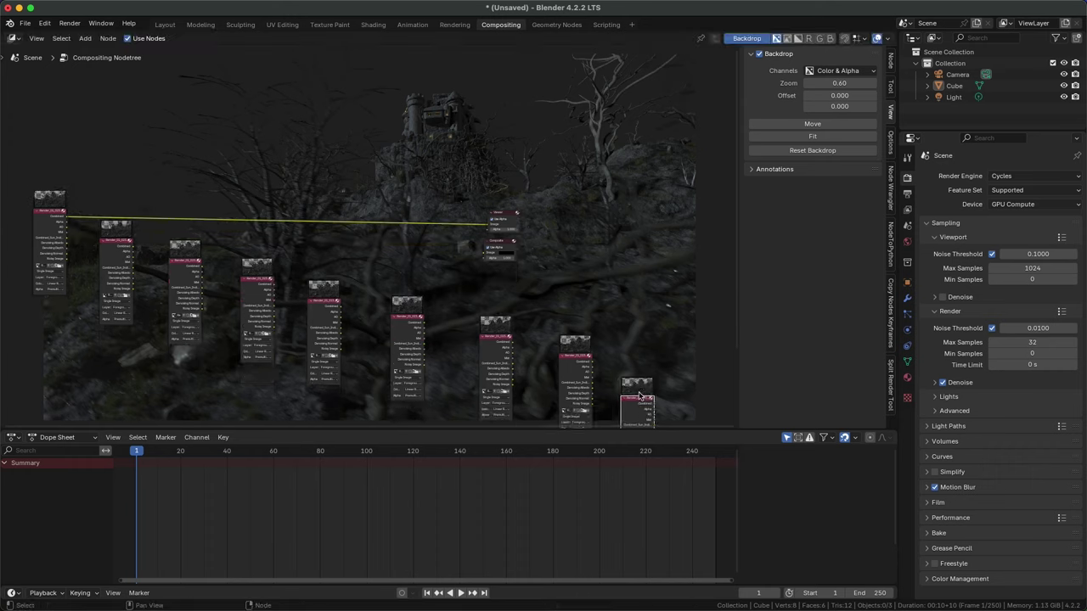
Move the output nodes farther away and set the first two image nodes' layers to Environment and Stars
left_click_drag(340, 207, 612, 234)
middle_click_drag(213, 277, 612, 324)
scroll(281, 314, "up", 5)
left_click(167, 332)
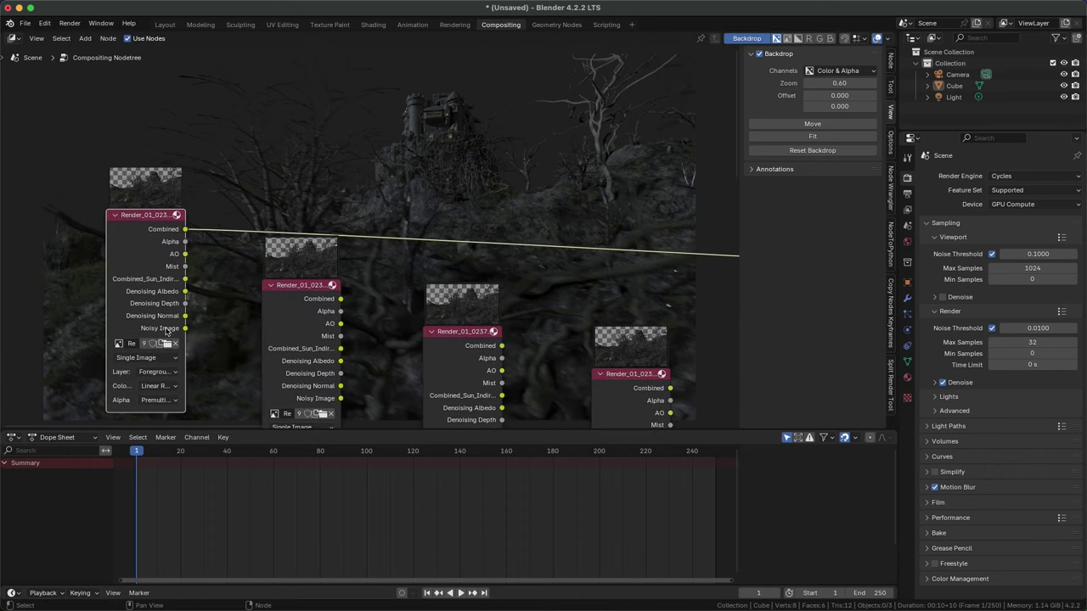
left_click(169, 374)
left_click(165, 423)
middle_click_drag(210, 359, 170, 236)
left_click(270, 317)
left_click(271, 429)
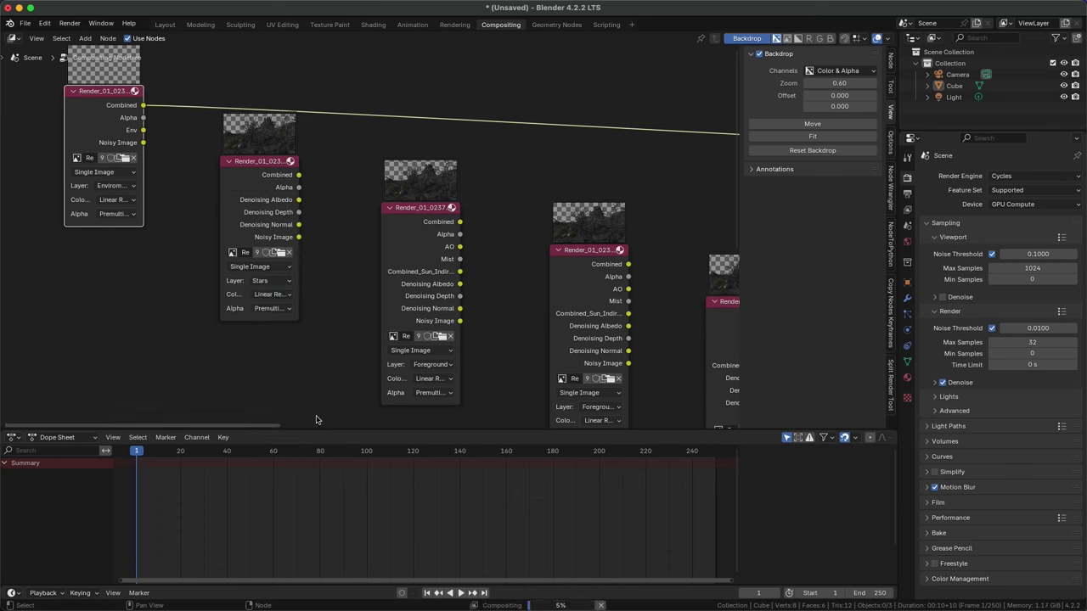
Set the third image node's layer to Clouds_BG and the fourth's to Clouds
left_click(433, 364)
left_click(431, 389)
left_click(598, 407)
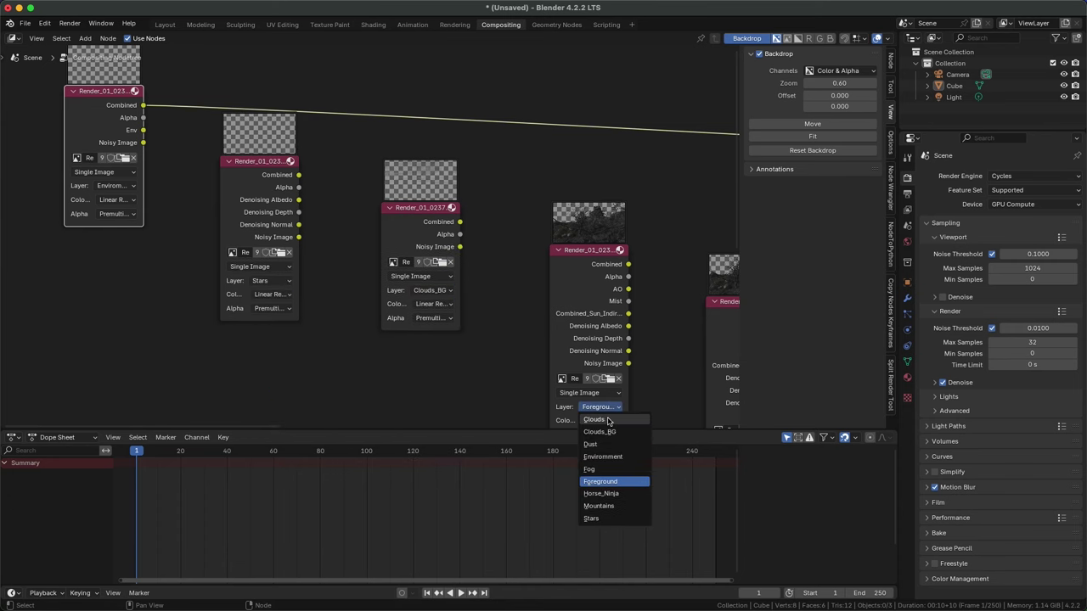
left_click(596, 419)
Keep the fifth image node on Foreground and set the sixth node's layer to Horse_Ninja and the seventh's to Dust
scroll(505, 372, "right", 8)
scroll(505, 372, "down", 3)
left_click(408, 315)
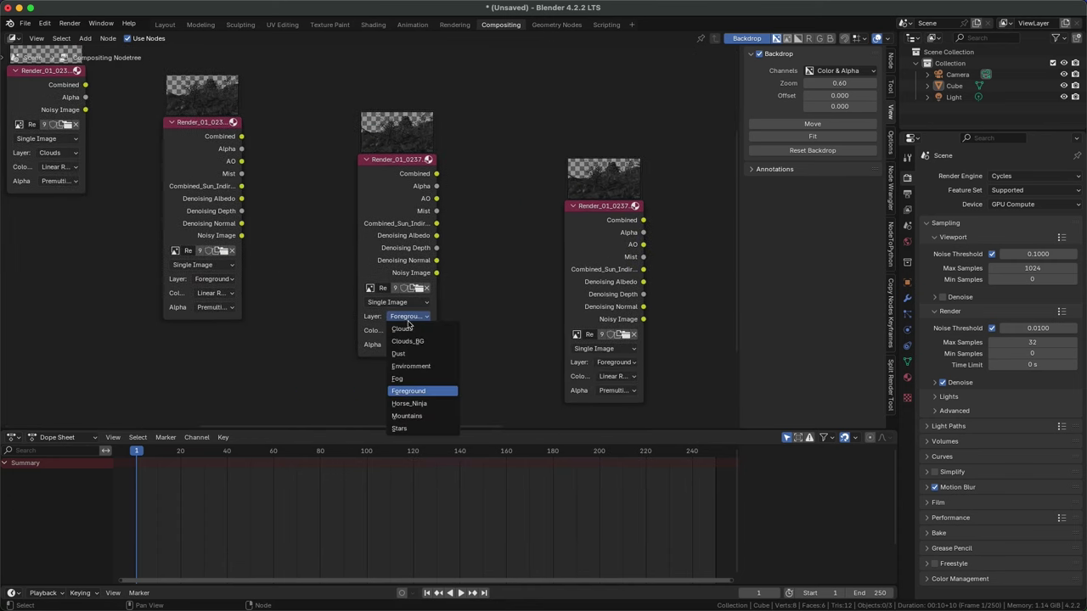
left_click(414, 404)
left_click(612, 363)
left_click(607, 400)
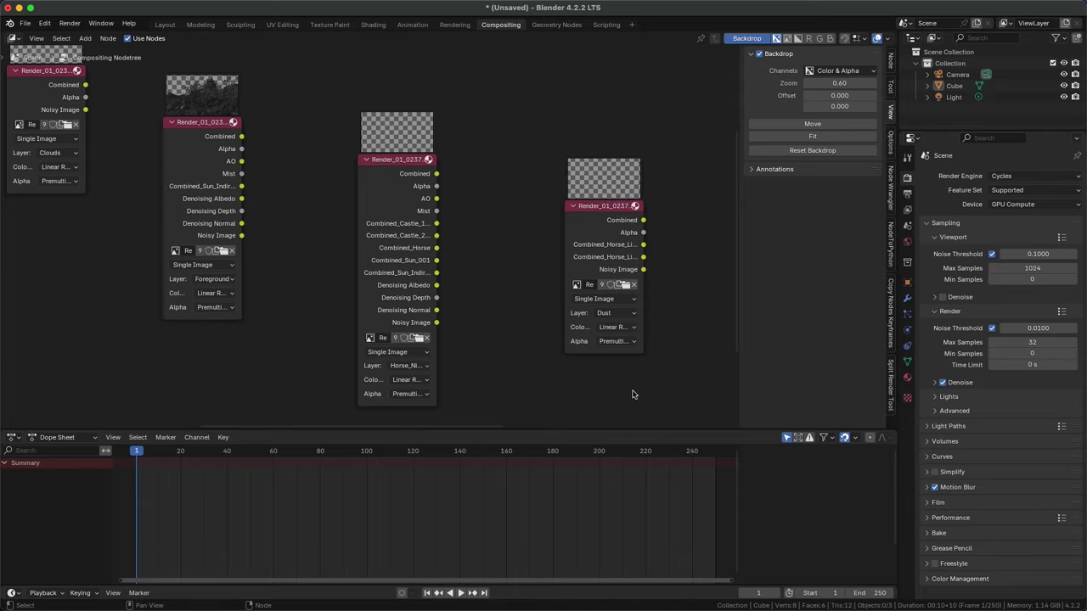
Set the eighth image node's layer to Fog and delete the leftover ninth copy
scroll(287, 303, "right", 10)
scroll(287, 304, "down", 2)
left_click(325, 350)
left_click(329, 407)
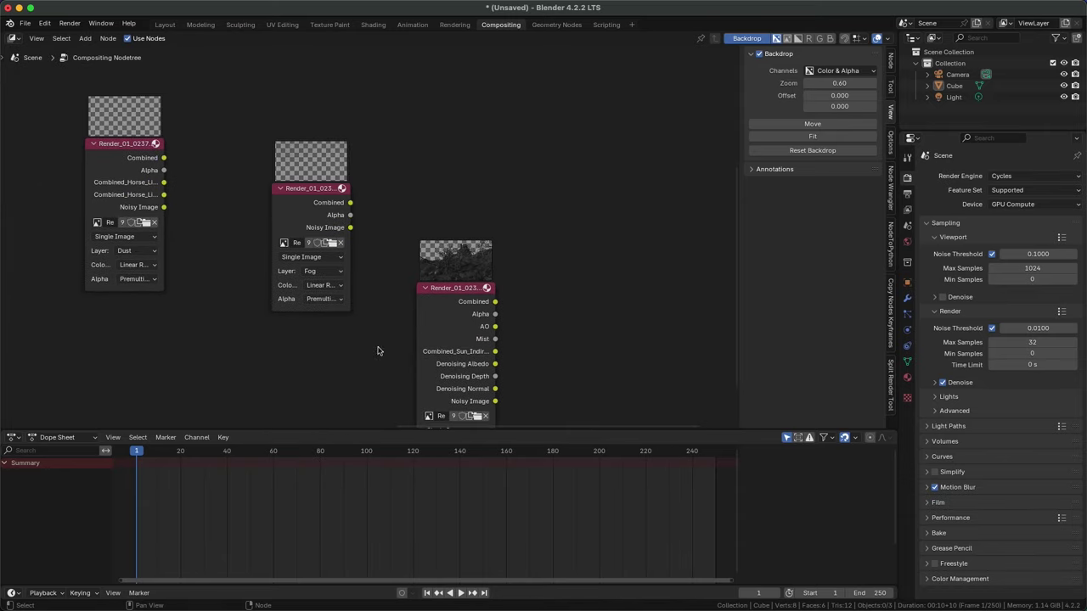
left_click(431, 305)
key("x")
Insert an Alpha Over node before the Viewer, combining the Environment layer's Env pass with the Stars layer's Combined pass on top
scroll(369, 318, "left", 15)
scroll(315, 370, "down", 6, "ctrl")
scroll(315, 370, "up", 6, "ctrl")
key("shift+a")
type("alp")
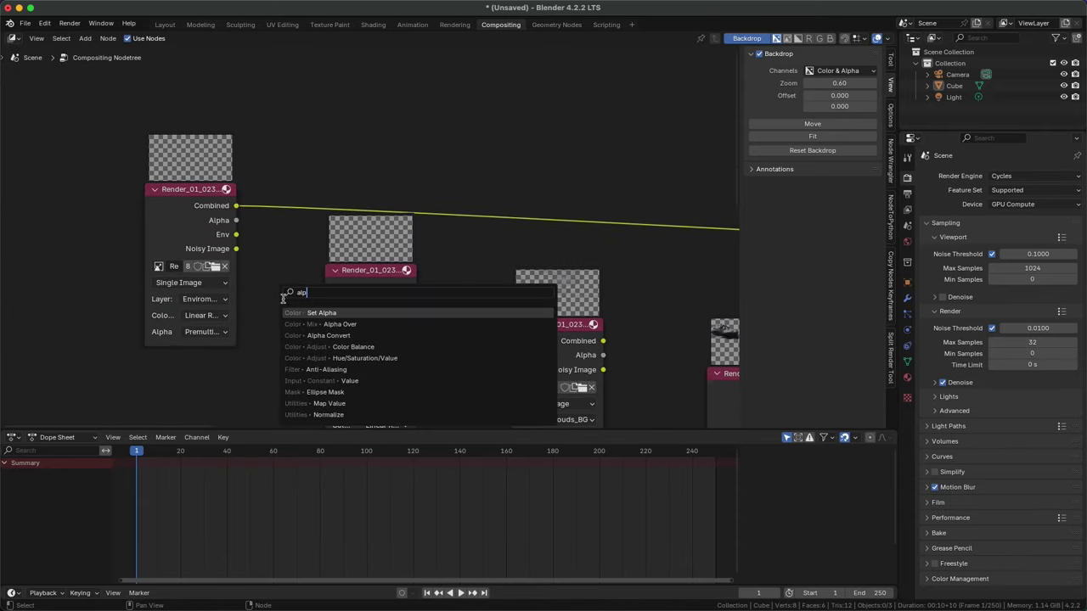
key("Down")
key("Return")
left_click(452, 156)
left_click_drag(236, 234, 451, 235)
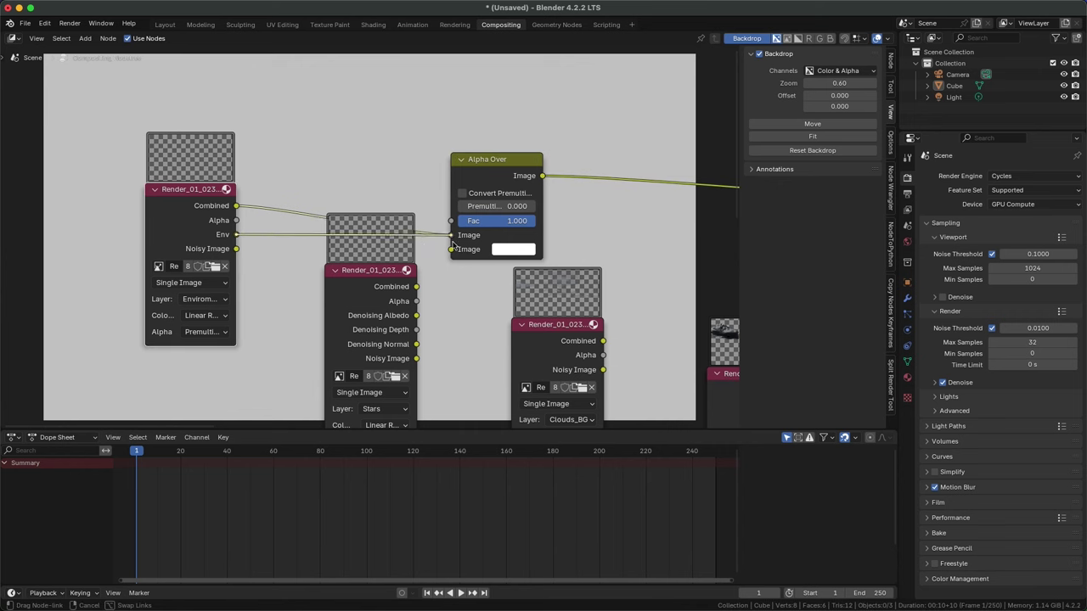
left_click_drag(416, 286, 451, 249)
Duplicate the Alpha Over node onto the output link and overlay the Clouds_BG layer's Combined pass
middle_click_drag(454, 305, 112, 304)
left_click(155, 167)
key("shift+d")
left_click(368, 193)
left_click_drag(261, 340, 322, 274)
Add another Alpha Over copy to the chain and overlay the Clouds layer's Combined pass
middle_click_drag(427, 279, 104, 273)
left_click(56, 193)
key("shift+d")
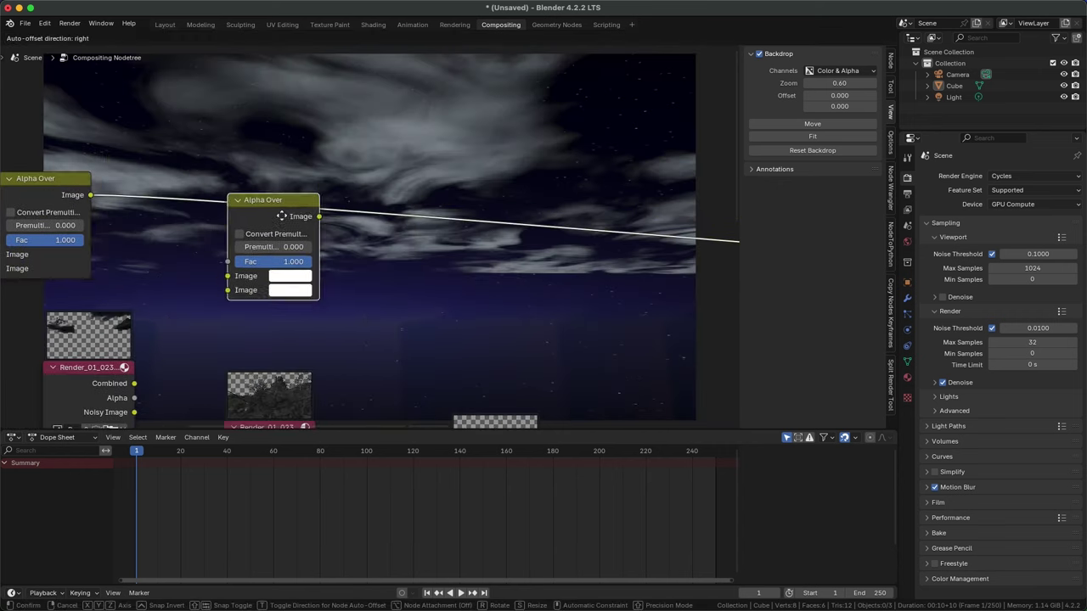
left_click(281, 215)
left_click_drag(134, 384, 225, 291)
Duplicate the last Alpha Over node into the chain and overlay the Foreground layer's Combined pass
left_click(272, 210)
key("shift+d")
left_click(501, 242)
left_click_drag(216, 343, 354, 223)
Insert a further Alpha Over copy after the Foreground mix and overlay the Horse_Ninja layer's Combined pass
middle_click_drag(380, 291, 213, 376)
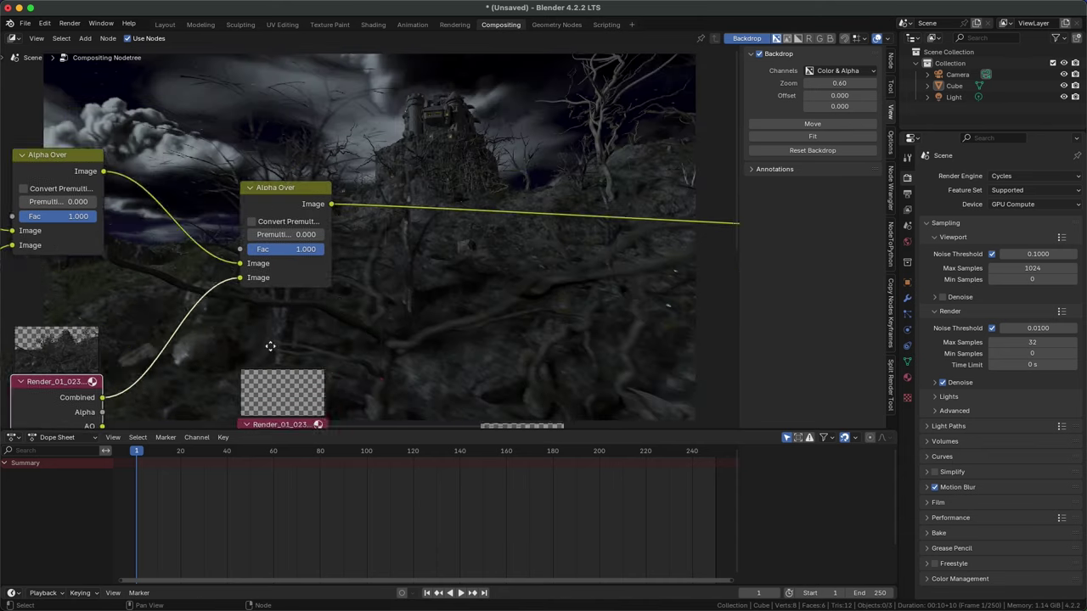
left_click(231, 224)
key("shift+d")
left_click(430, 249)
middle_click_drag(342, 359, 364, 232)
left_click_drag(293, 342, 406, 207)
Insert an Alpha Over copy after the Horse_Ninja mix and overlay the Dust layer's Combined pass
middle_click_drag(454, 242, 234, 359)
left_click(248, 238)
key("shift+d")
left_click(426, 251)
middle_click_drag(320, 333, 342, 165)
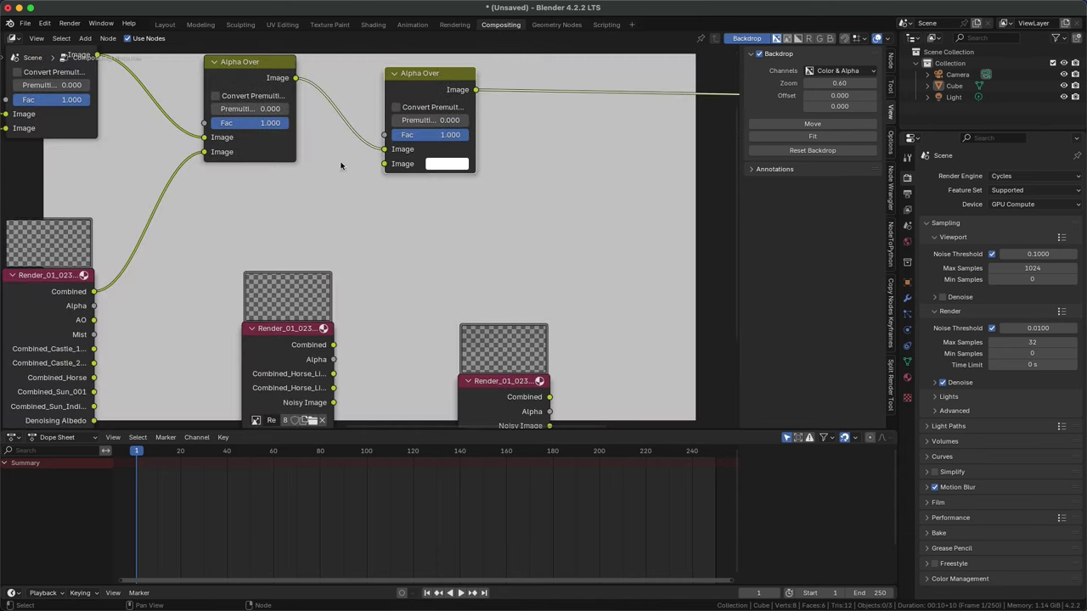
left_click_drag(332, 347, 383, 165)
Insert a final Alpha Over copy after the Dust mix and overlay the Fog layer's Combined pass
middle_click_drag(466, 226, 192, 334)
left_click(175, 191)
left_click(379, 202)
middle_click_drag(302, 365, 381, 146)
left_click_drag(354, 283, 395, 64)
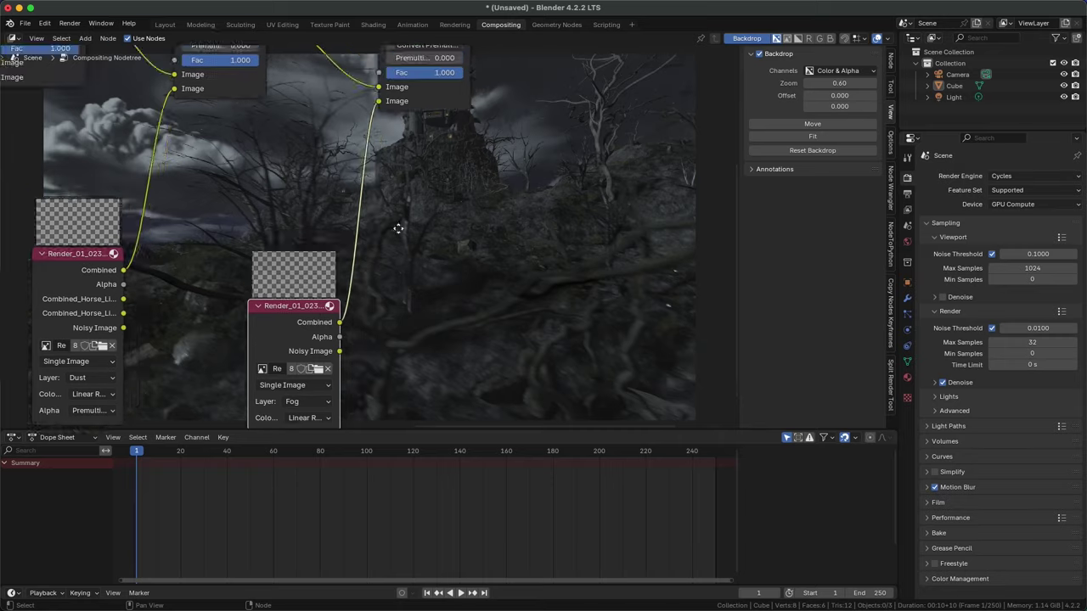